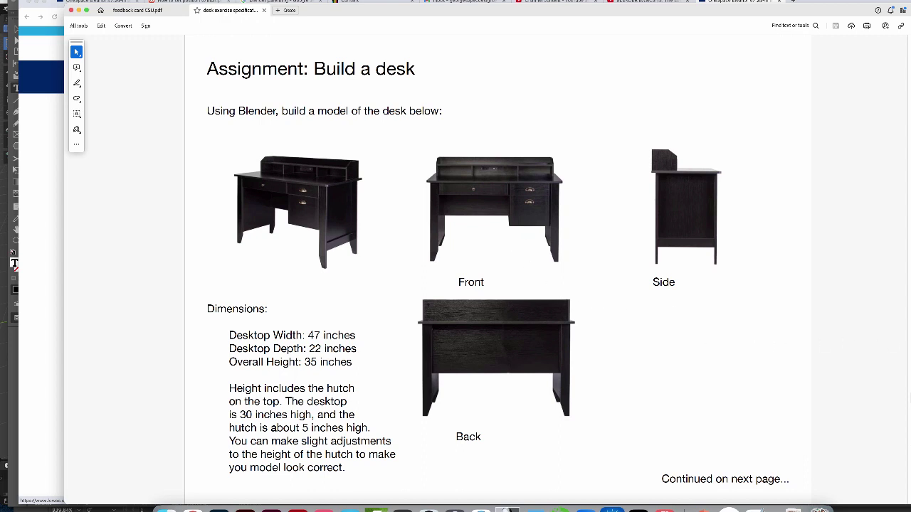
- Open the desk's Lowe's product page from the assignment PDF and view its front, back and drawer photos
scroll(498, 270, down, 10)
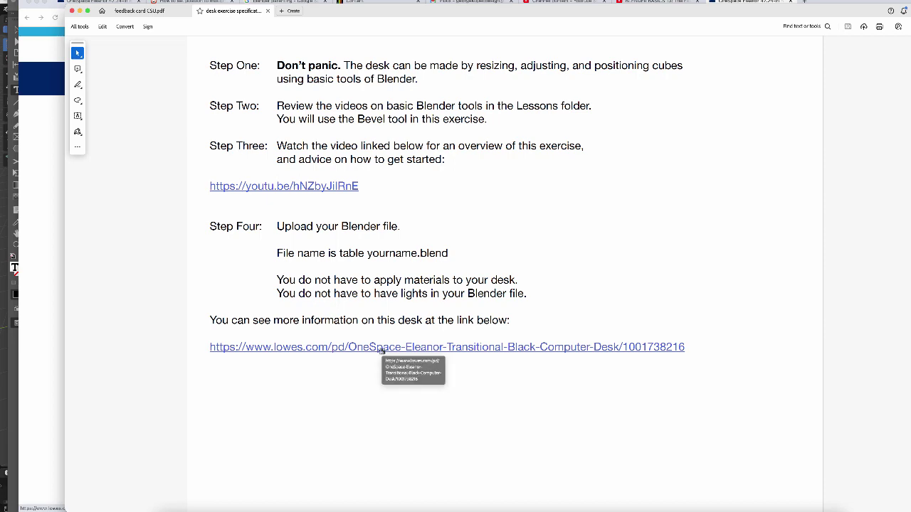
click(447, 347)
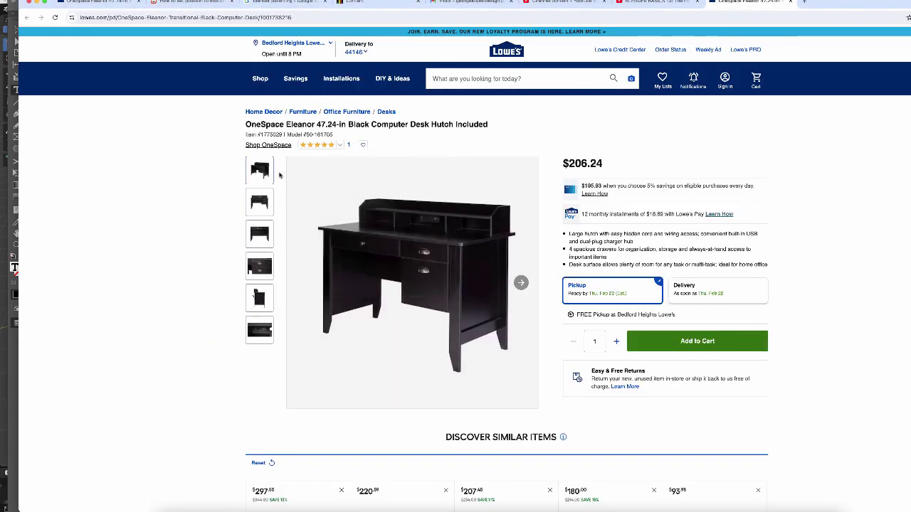
click(260, 211)
click(260, 233)
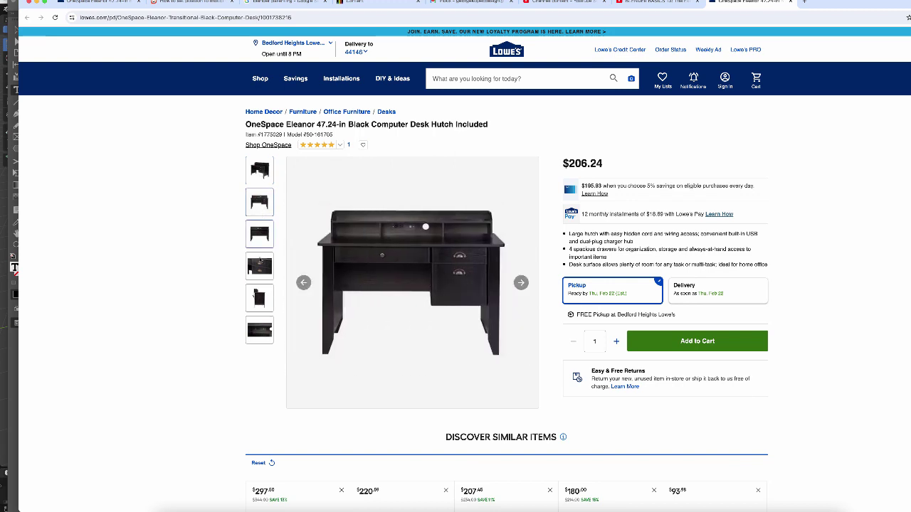
click(260, 264)
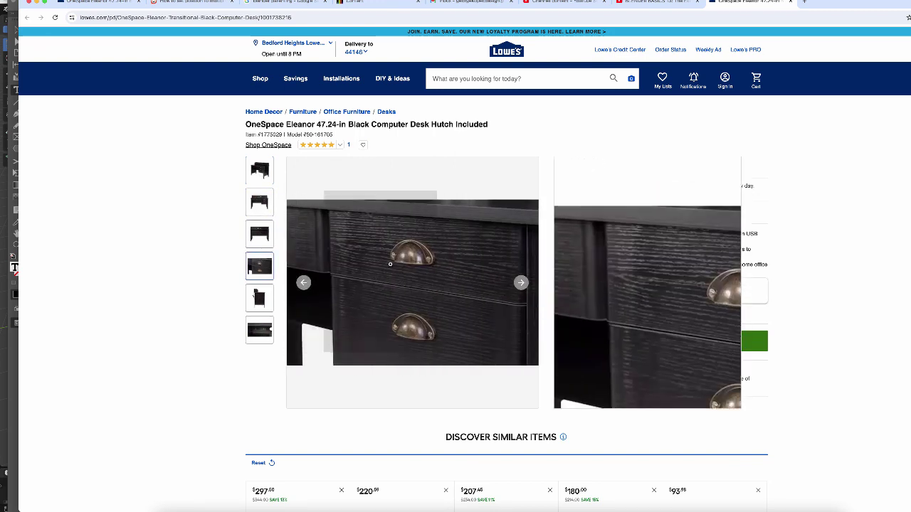
- Expand the product's specifications and examine the desk's listed dimensions and features
scroll(504, 259, down, 1)
scroll(504, 259, down, 12)
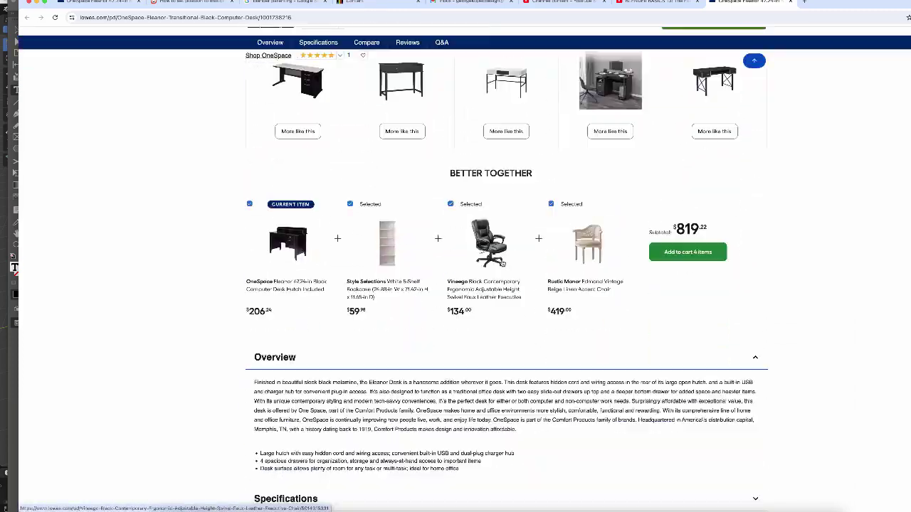
scroll(500, 264, down, 10)
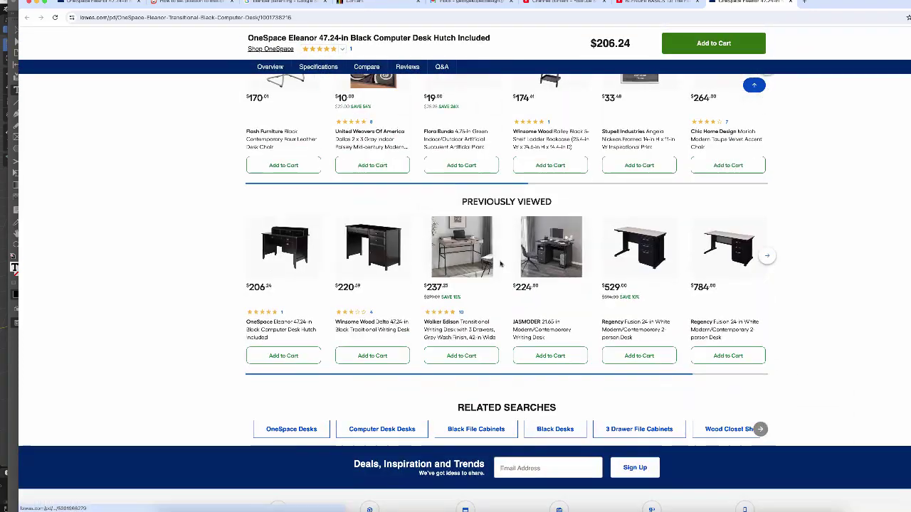
scroll(499, 260, up, 12)
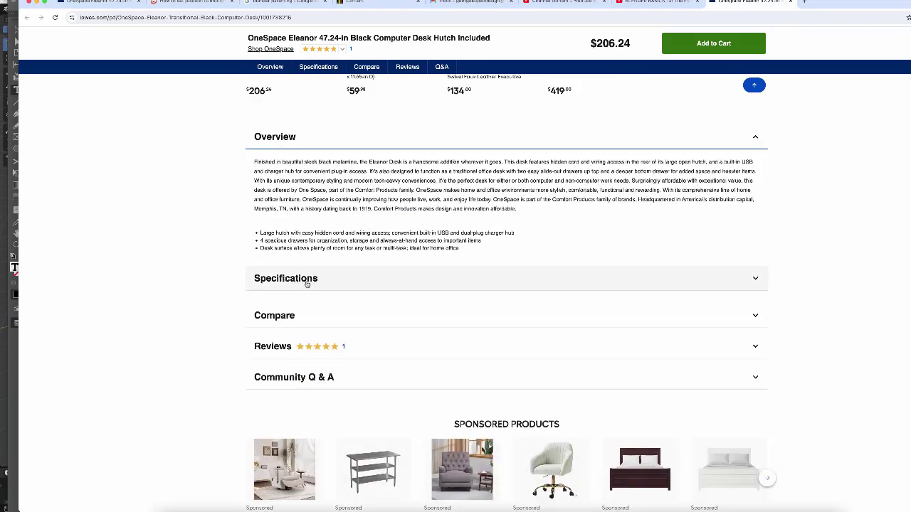
click(756, 283)
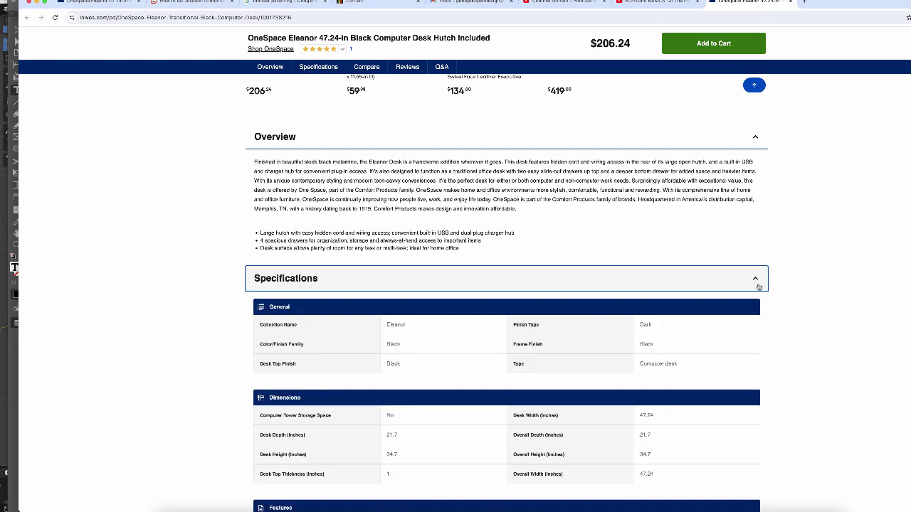
scroll(777, 295, down, 4)
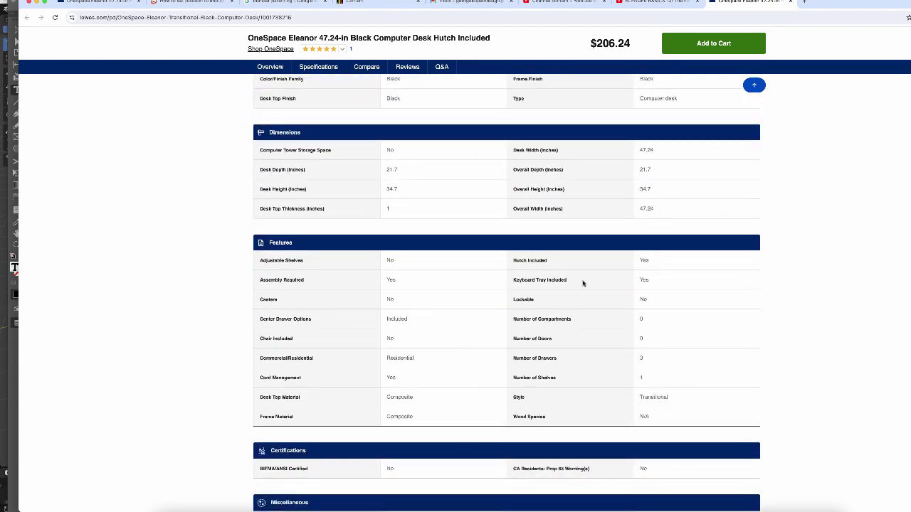
- Return to the assignment PDF in Acrobat and review the desk's reference views and required dimensions
click(301, 508)
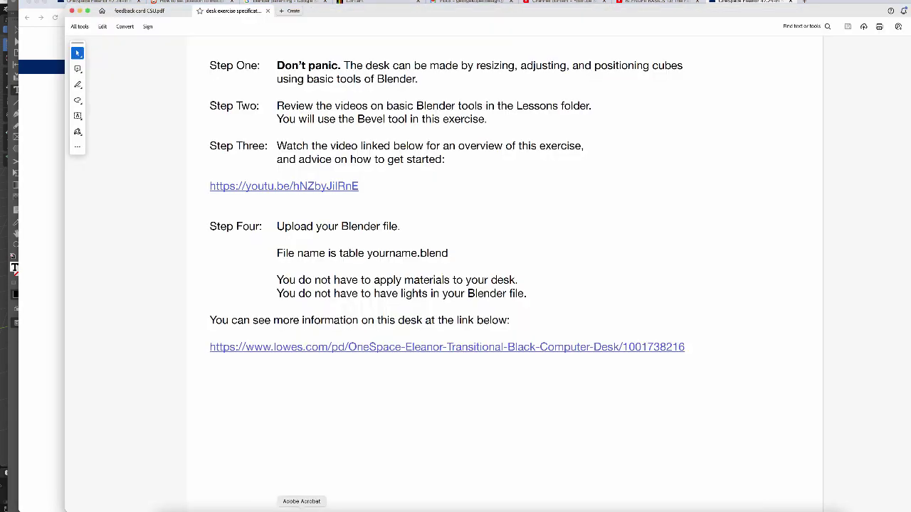
scroll(350, 413, up, 10)
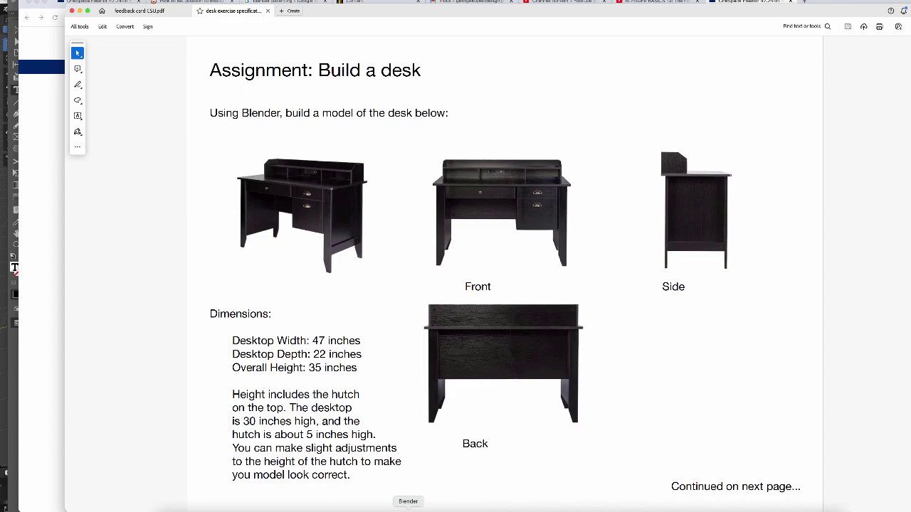
click(407, 510)
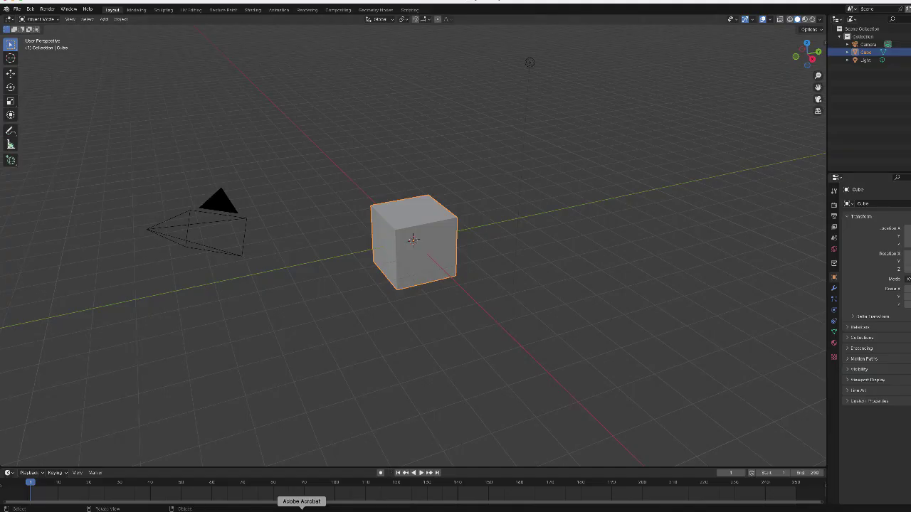
click(301, 509)
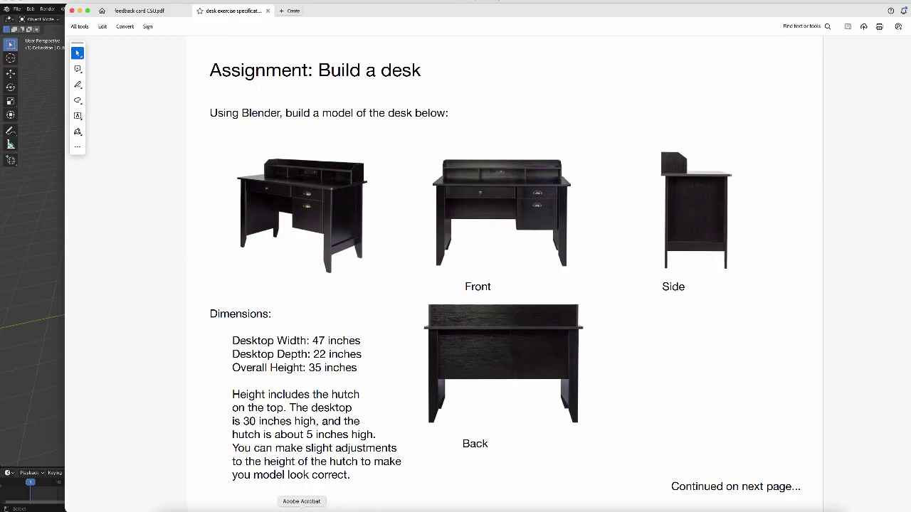
- Switch to Blender and set the scene's unit system to Imperial with length in inches
click(408, 508)
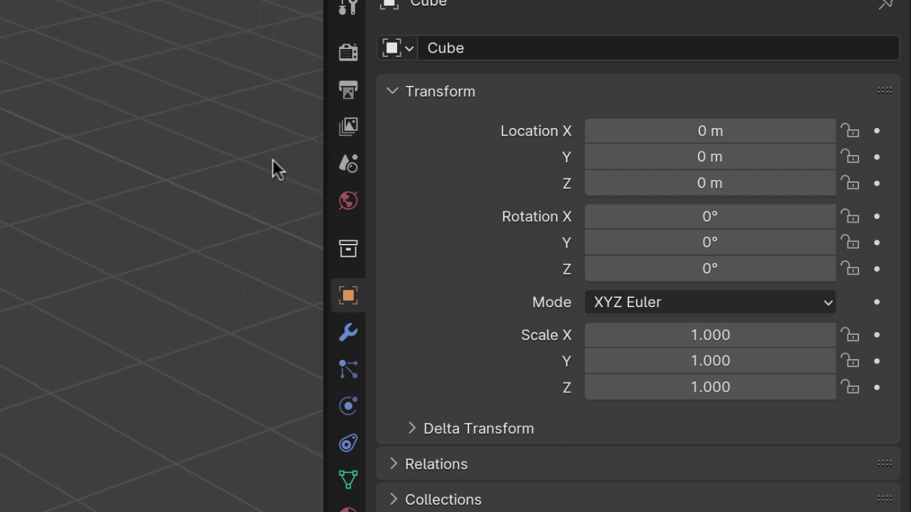
click(353, 167)
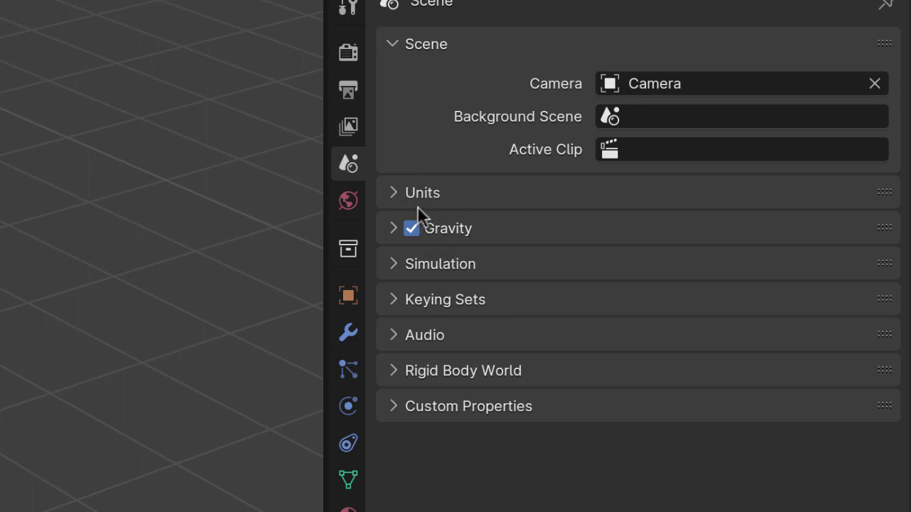
click(395, 193)
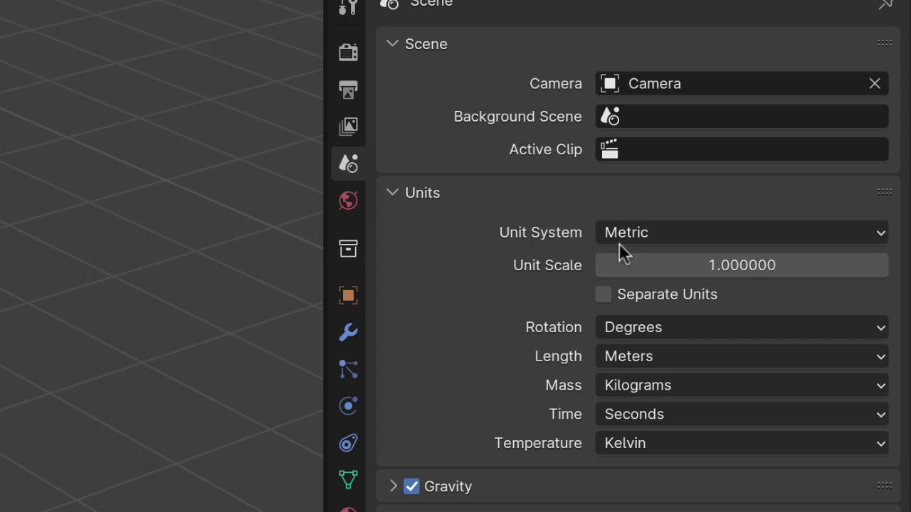
click(882, 238)
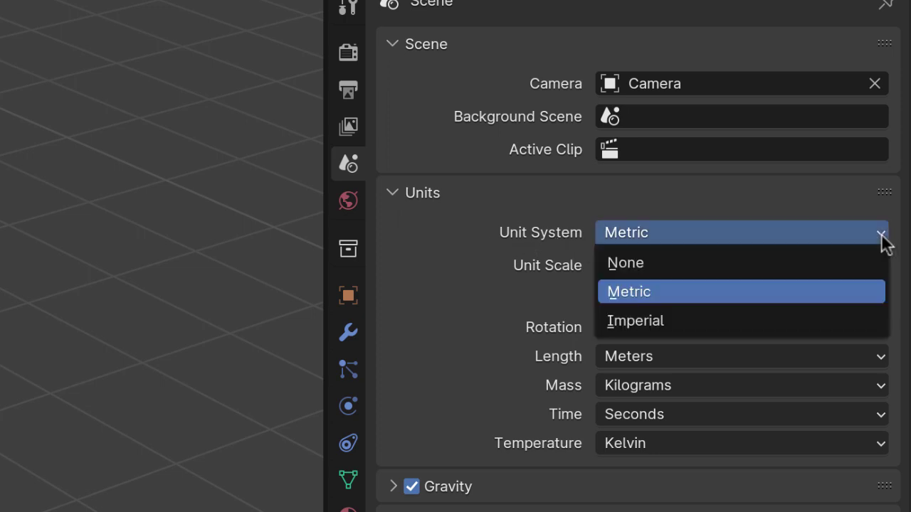
click(675, 320)
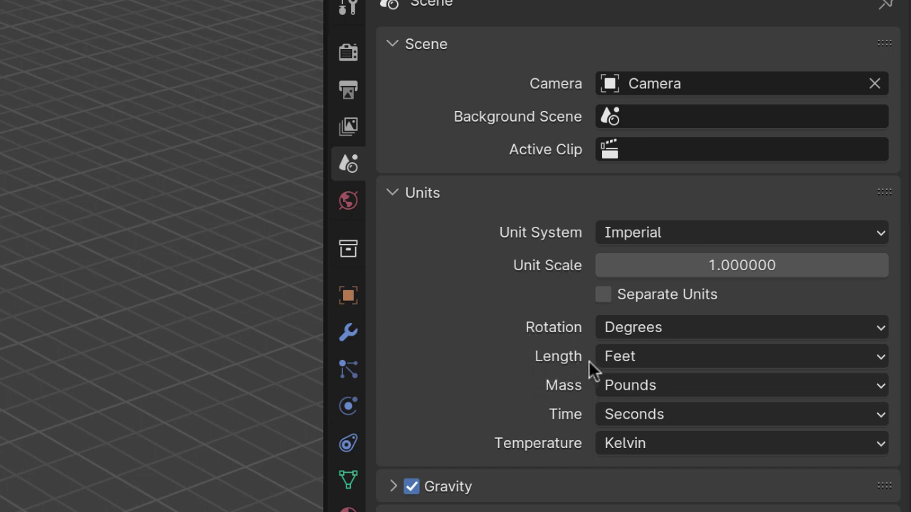
click(886, 362)
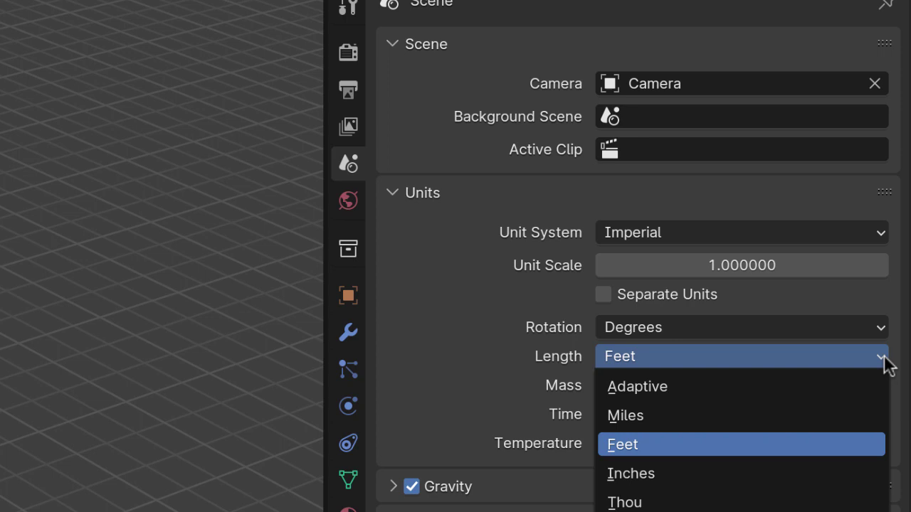
click(648, 480)
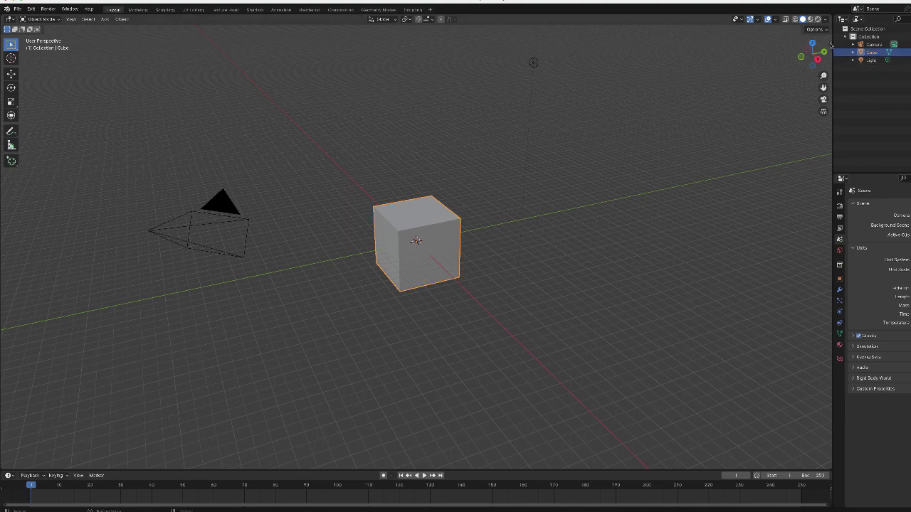
- Show the viewport sidebar and set the cube's dimensions to X 47", Y 22" and Z 1" for the desktop
click(829, 44)
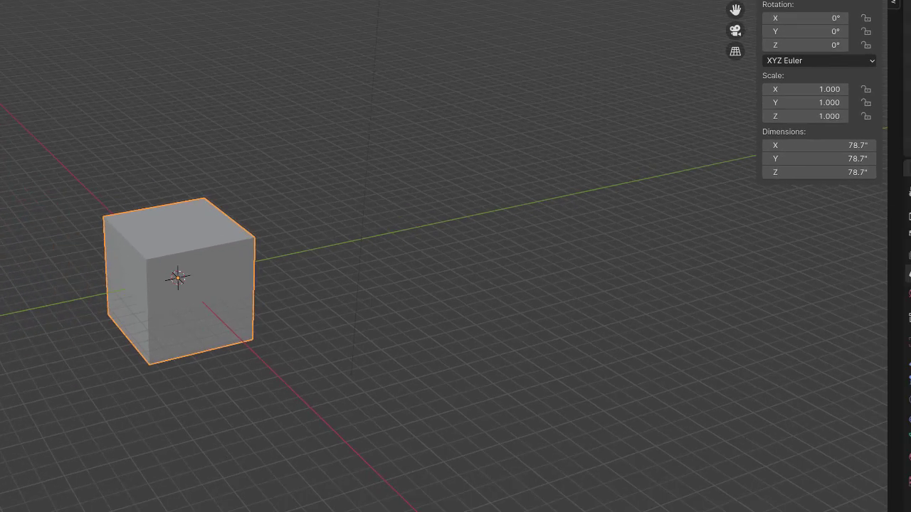
key(super+Tab)
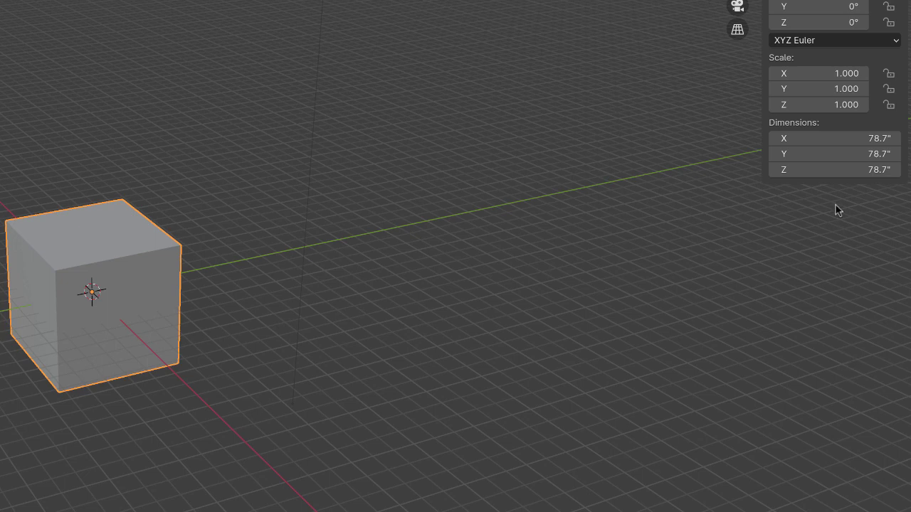
click(880, 138)
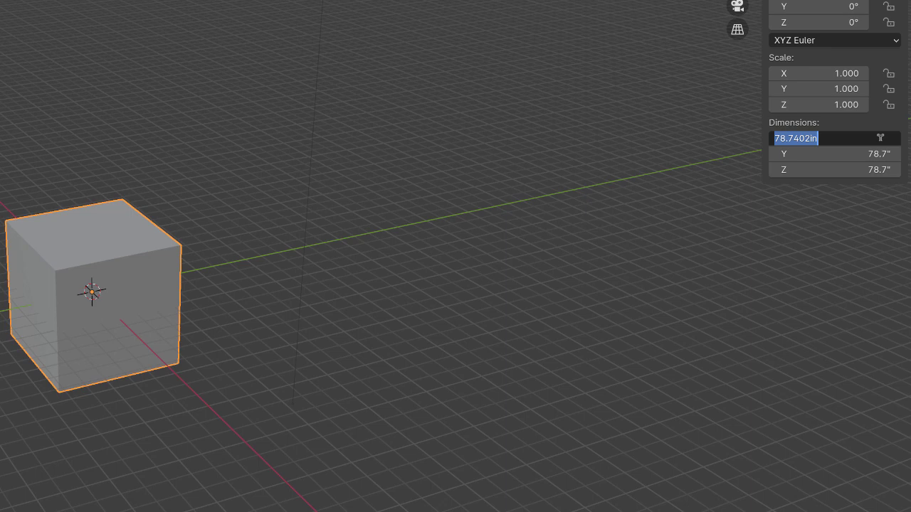
text(4)
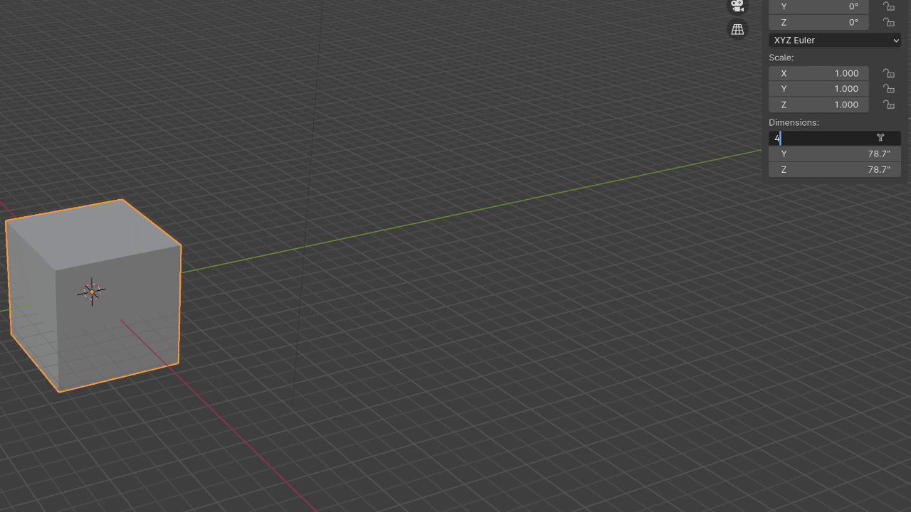
text(7)
key(Tab)
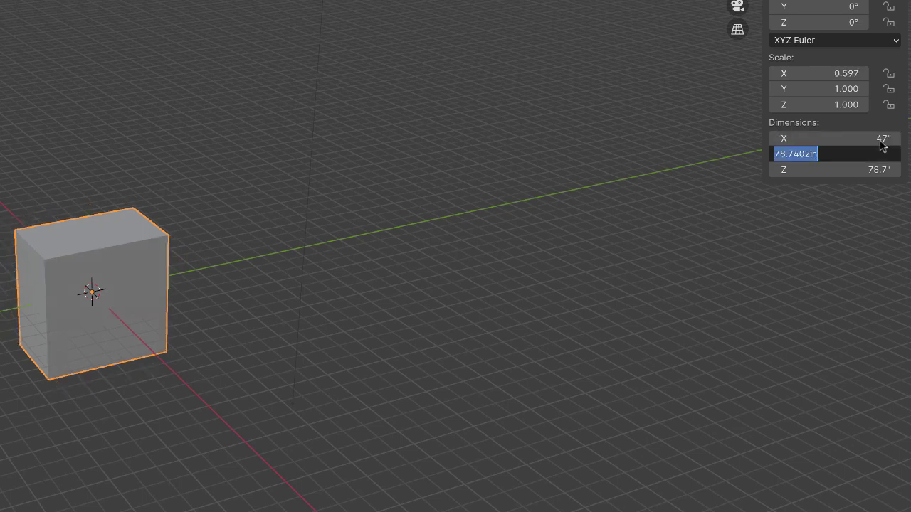
text(22)
key(Tab)
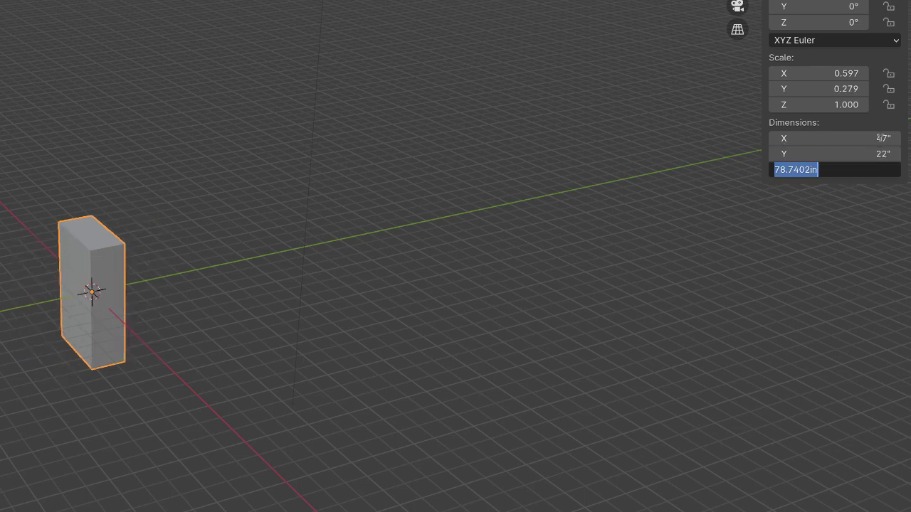
text(1)
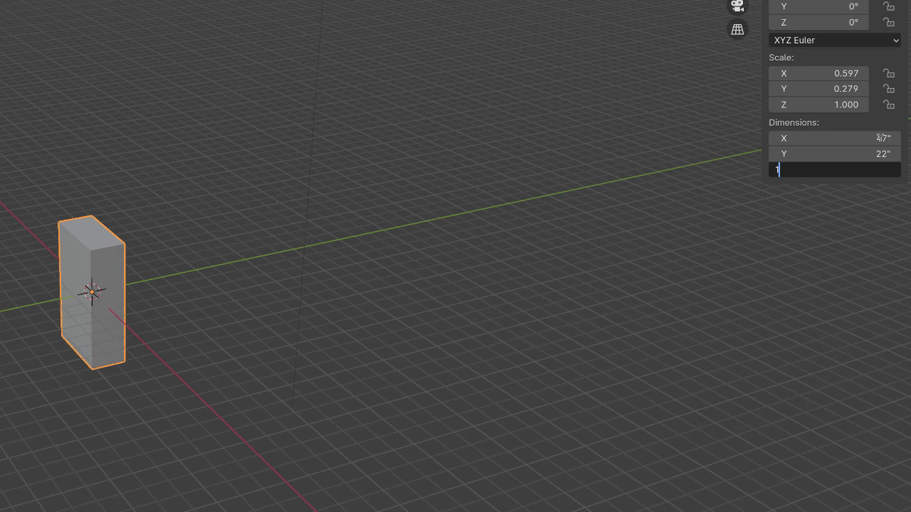
key(Return)
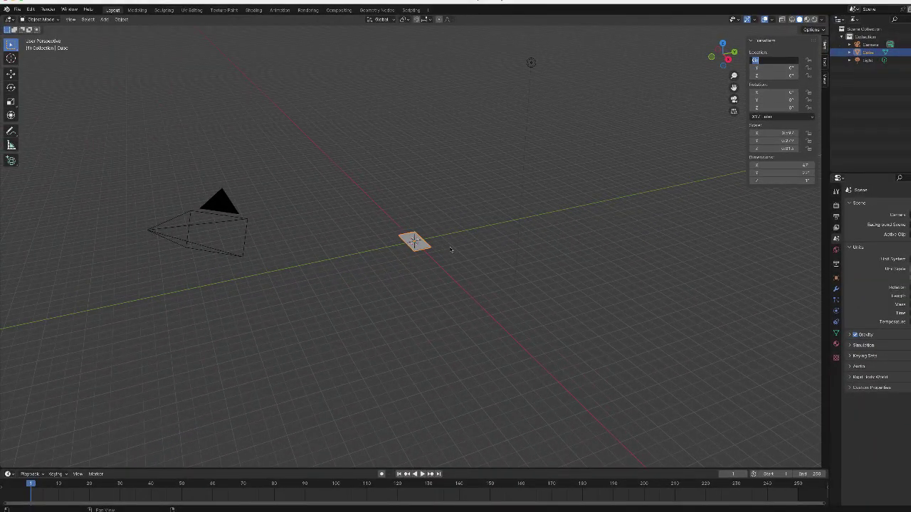
key(Escape)
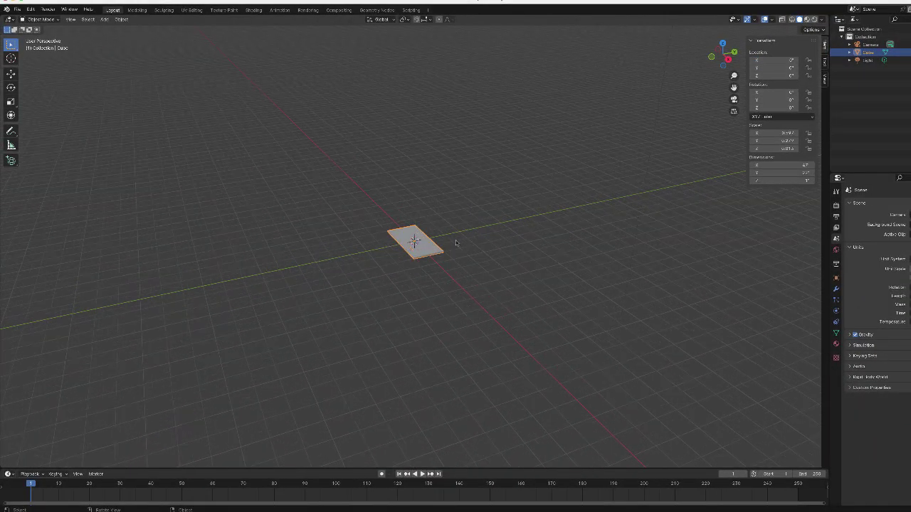
scroll(456, 244, up, 6)
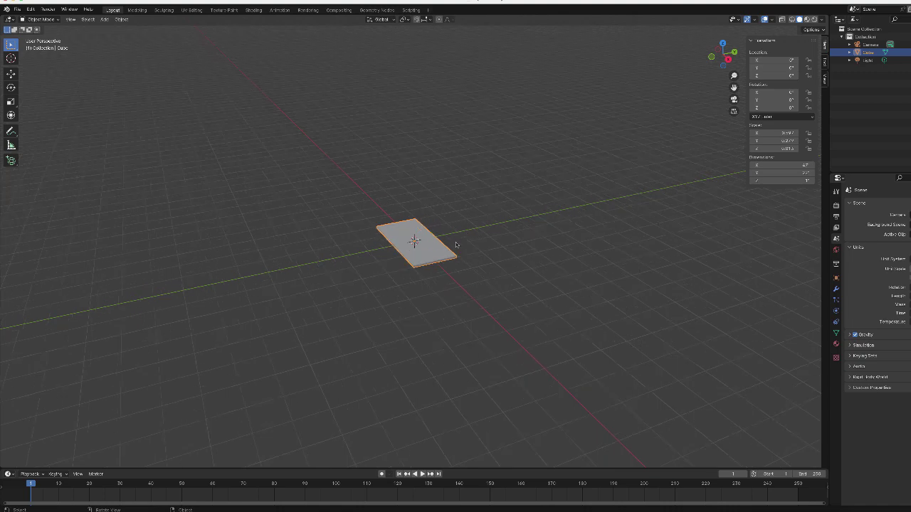
scroll(458, 248, up, 3)
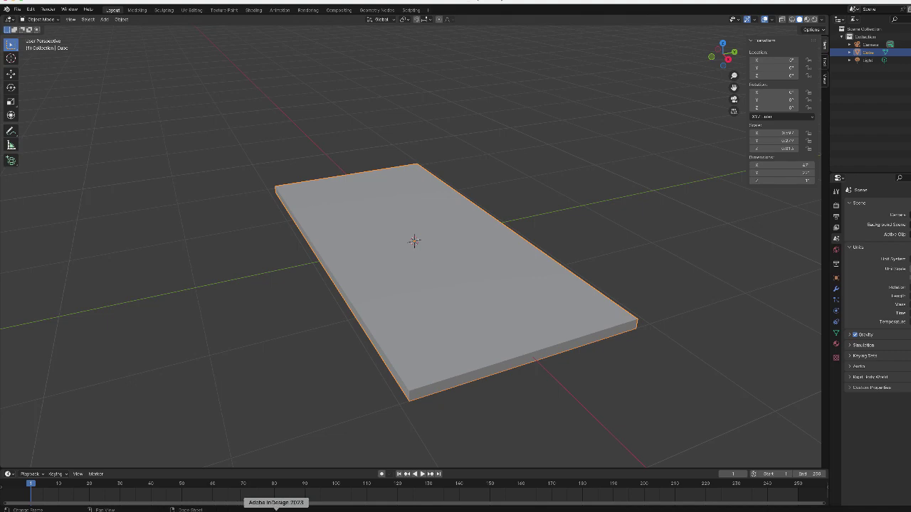
- Switch to the assignment PDF in Acrobat and enlarge the page to examine the desk's reference pictures
click(300, 509)
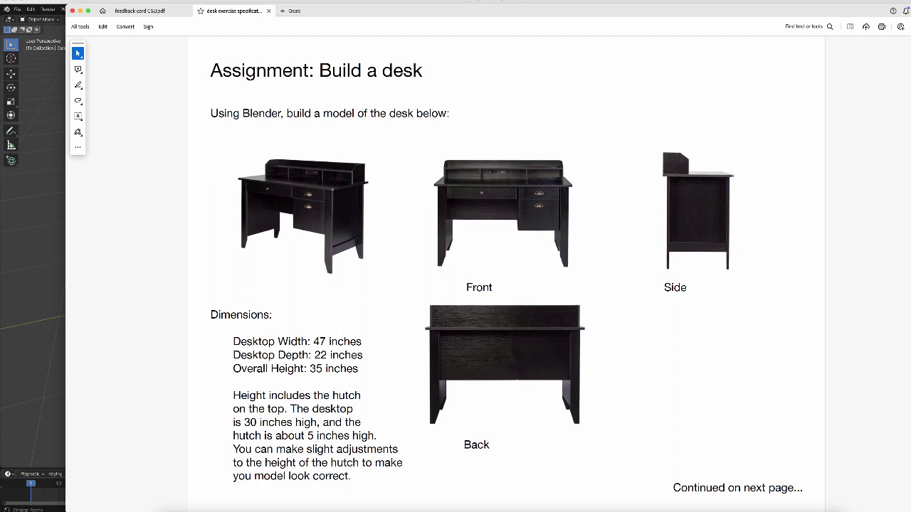
key(super+equal)
key(super+equal)
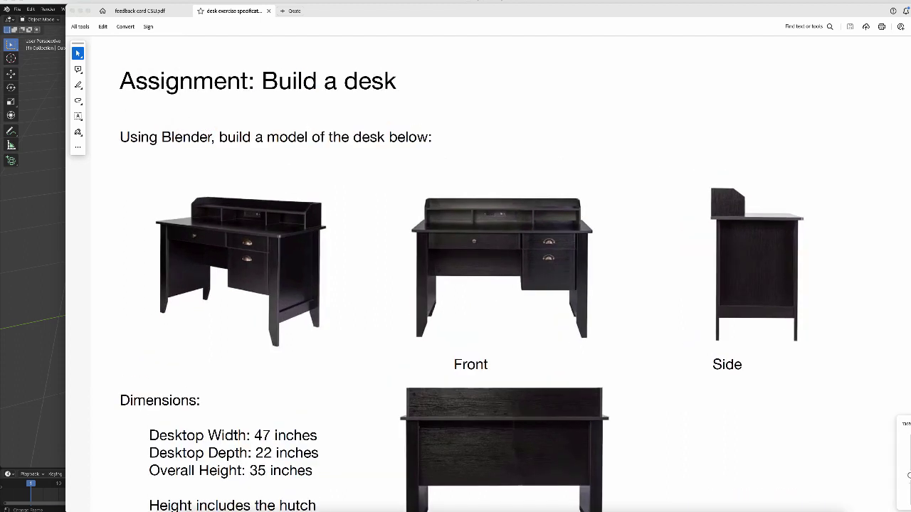
key(super+equal)
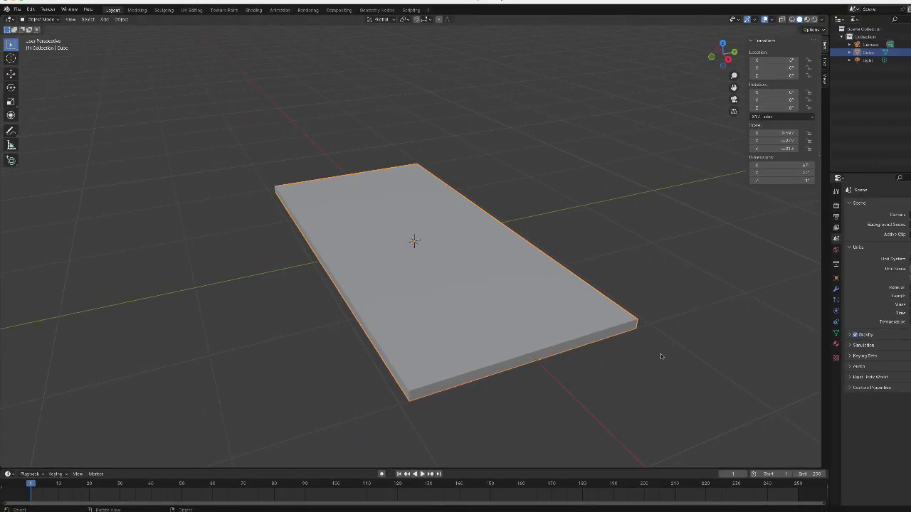
- Return to Blender and add a second cube mesh to the scene
click(104, 19)
mouse_move(117, 28)
click(182, 35)
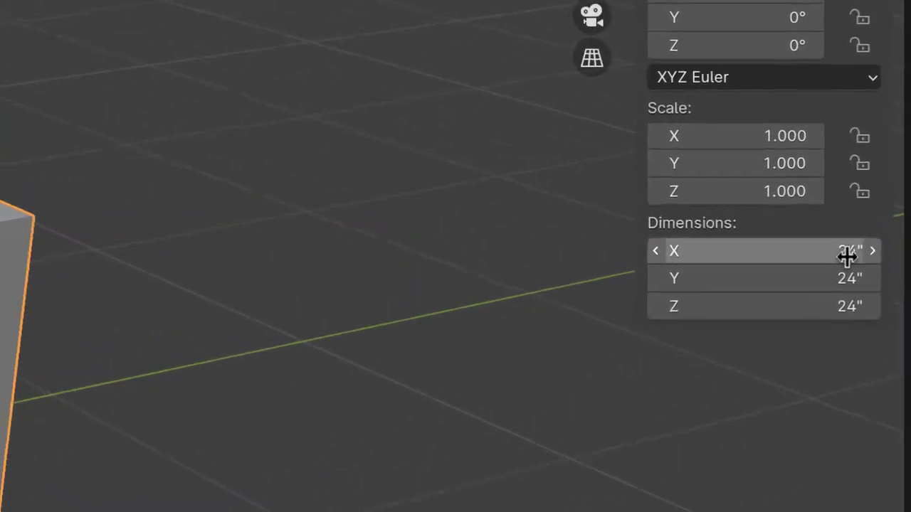
- Set the second cube's dimensions to X 1", Y 22" and Z 30" to form the desk's side panel
click(818, 194)
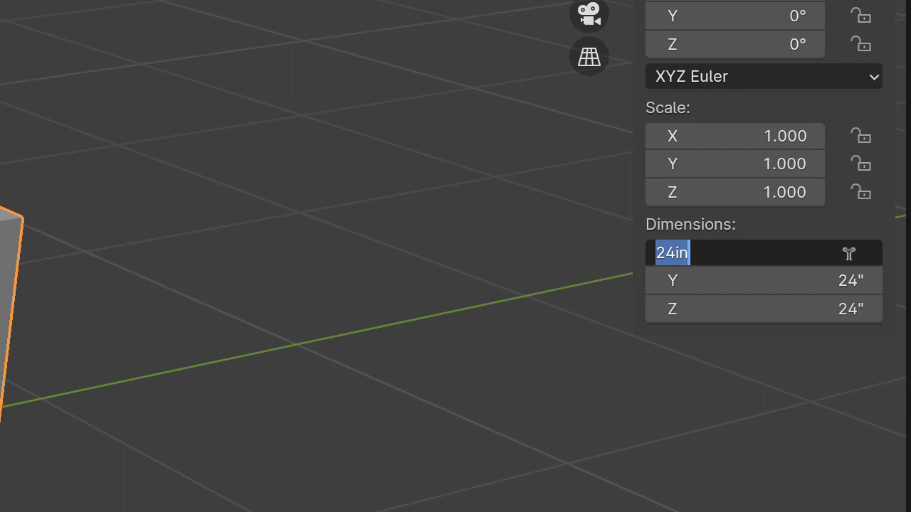
text(1)
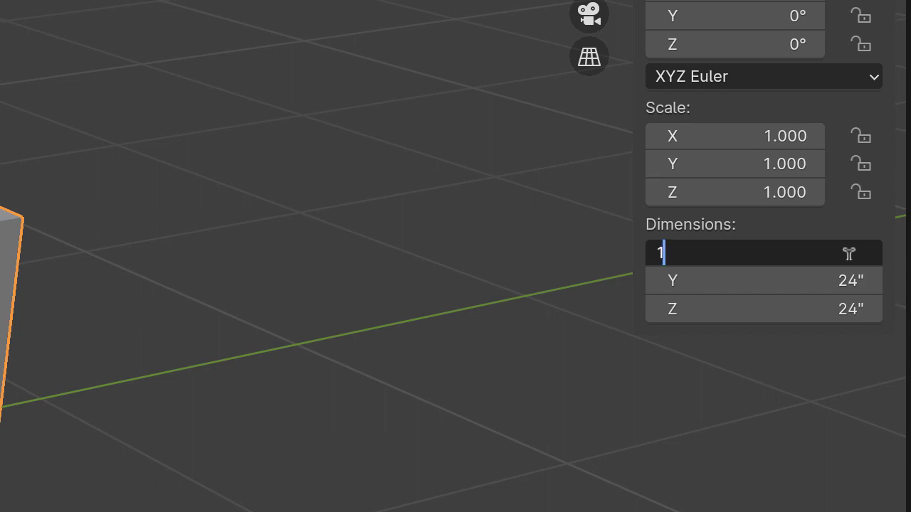
key(Tab)
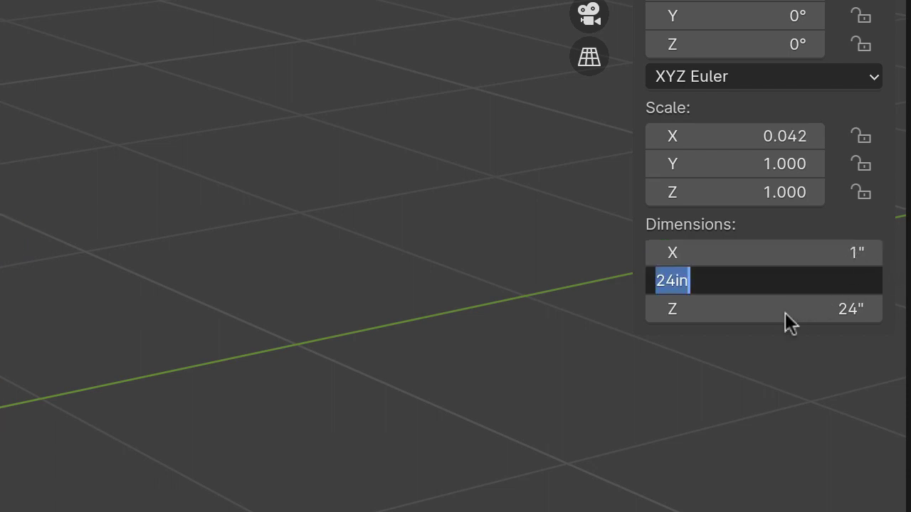
key(Escape)
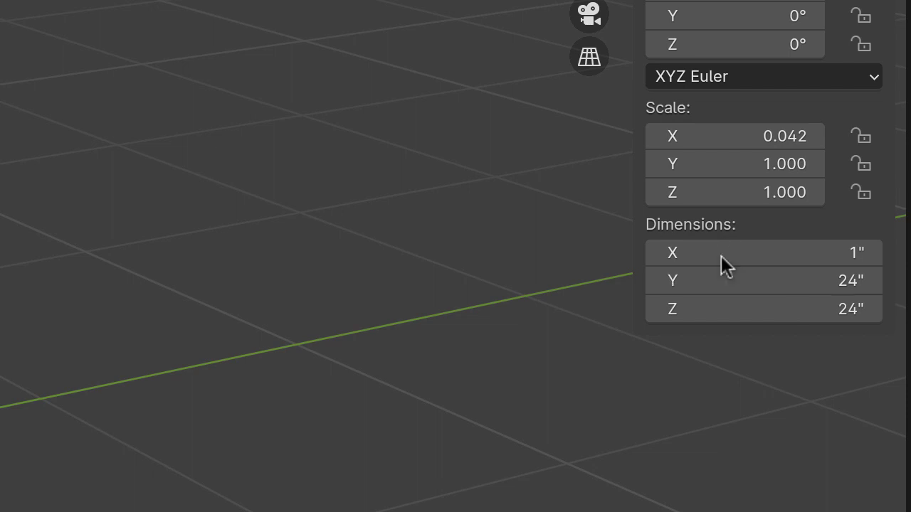
click(872, 280)
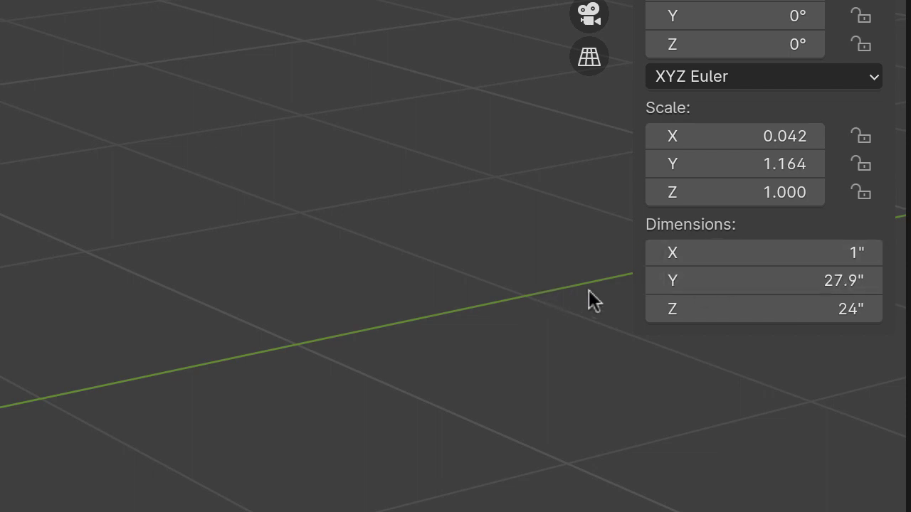
click(828, 279)
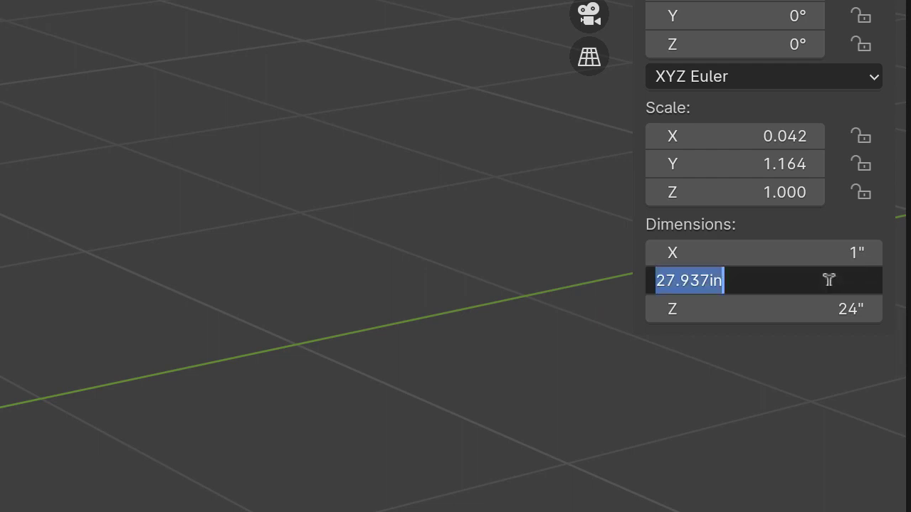
text(22)
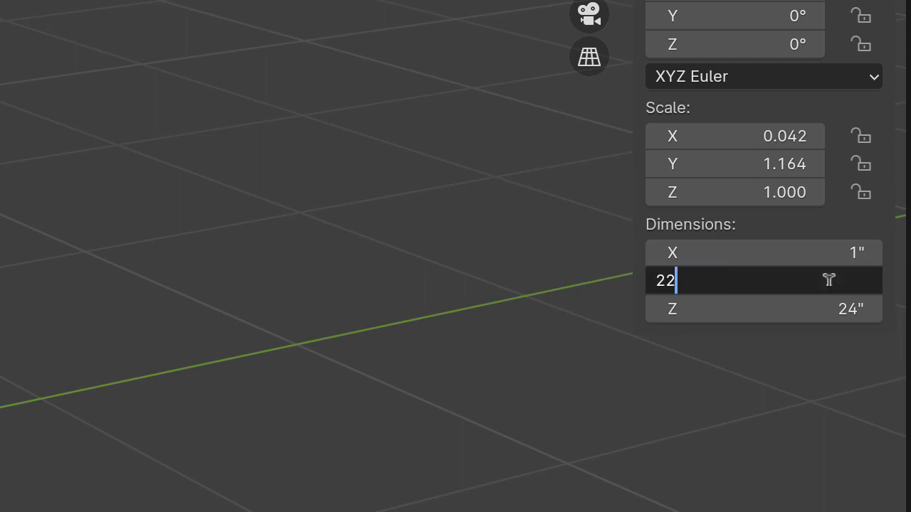
key(Tab)
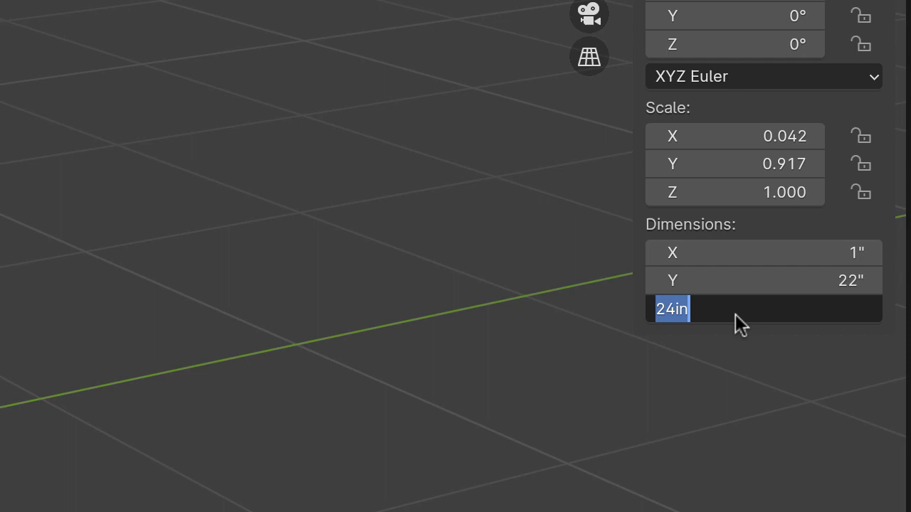
text(30)
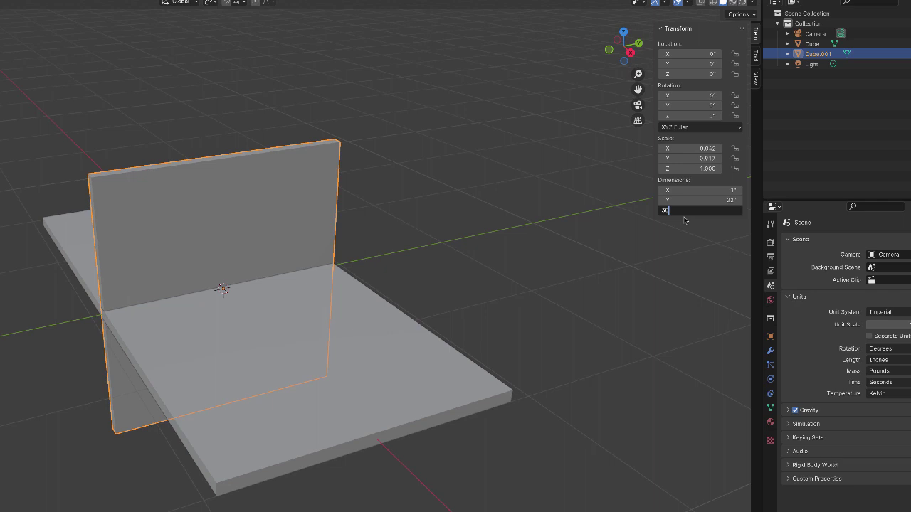
key(Return)
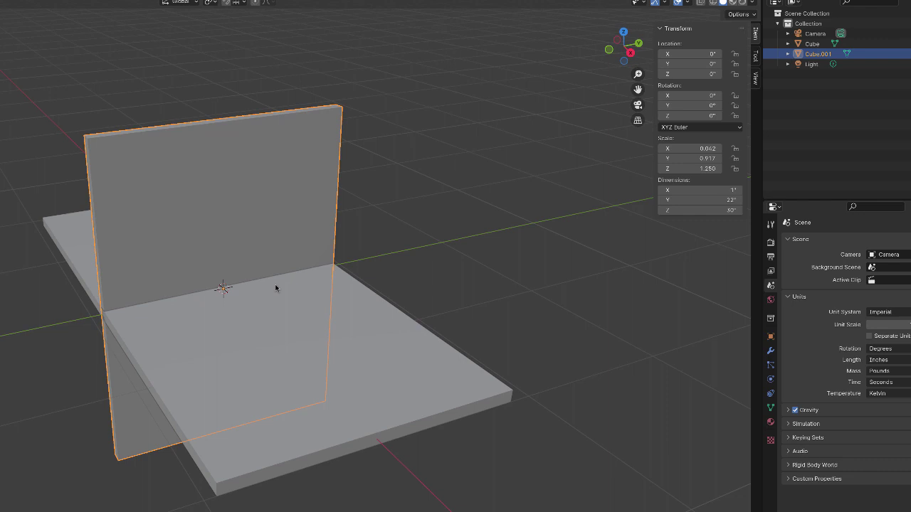
- In front view, move the side panel along X to about 22.35" and down to about Z -15.37", beneath the desktop's end
click(638, 47)
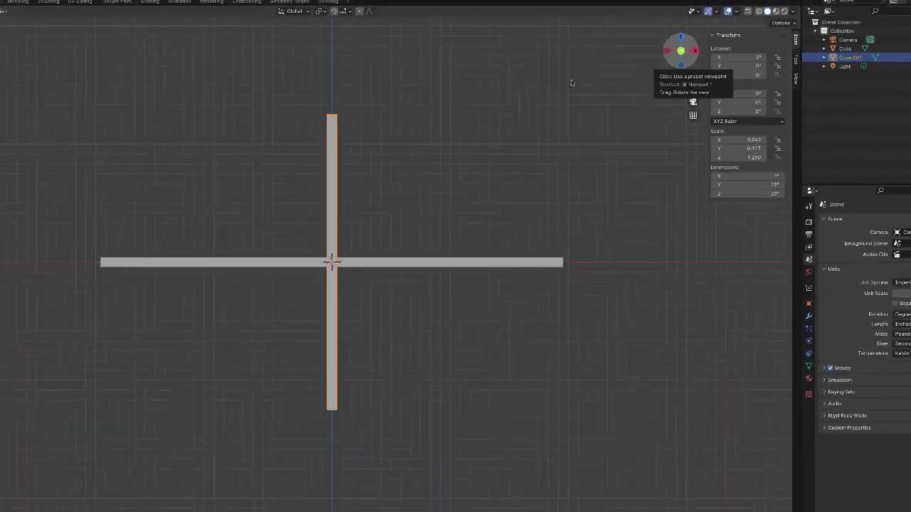
click(71, 19)
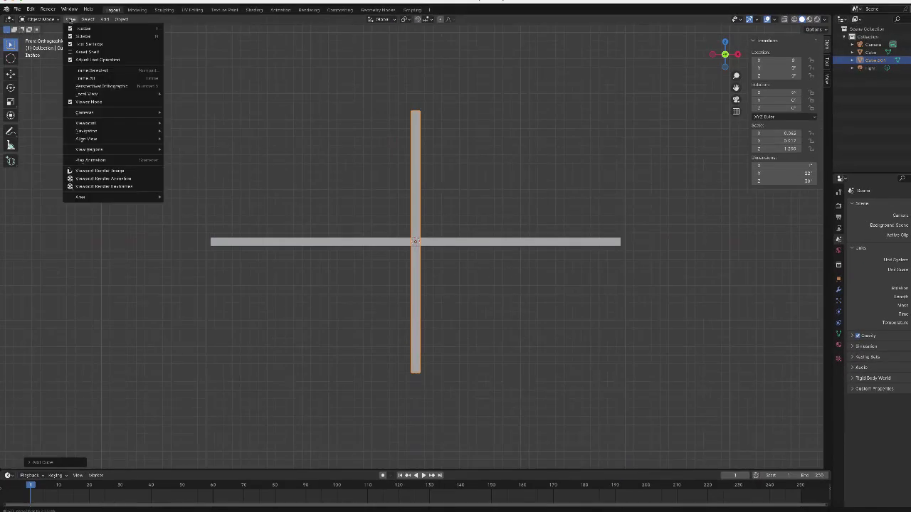
mouse_move(89, 124)
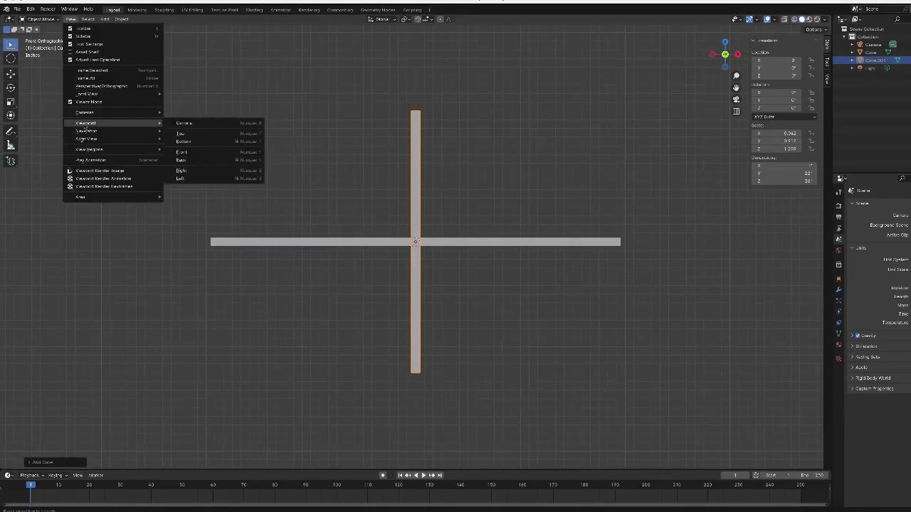
click(192, 154)
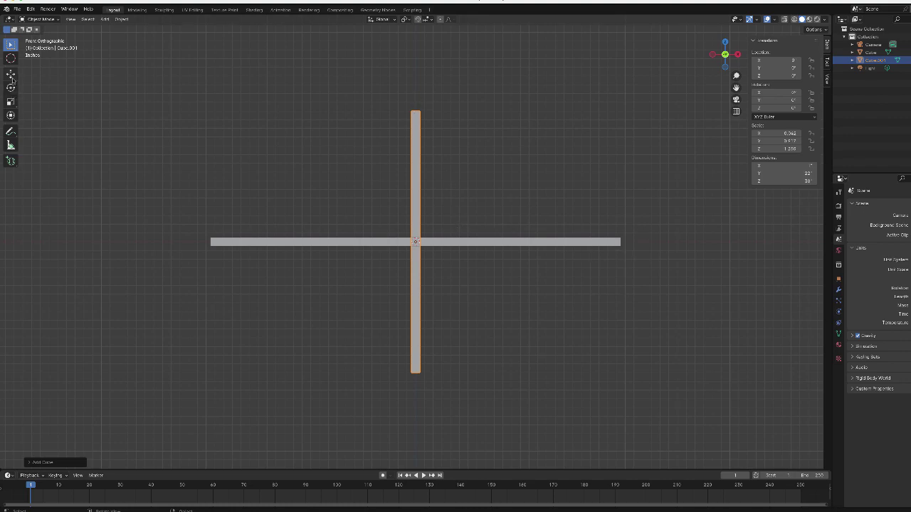
click(10, 73)
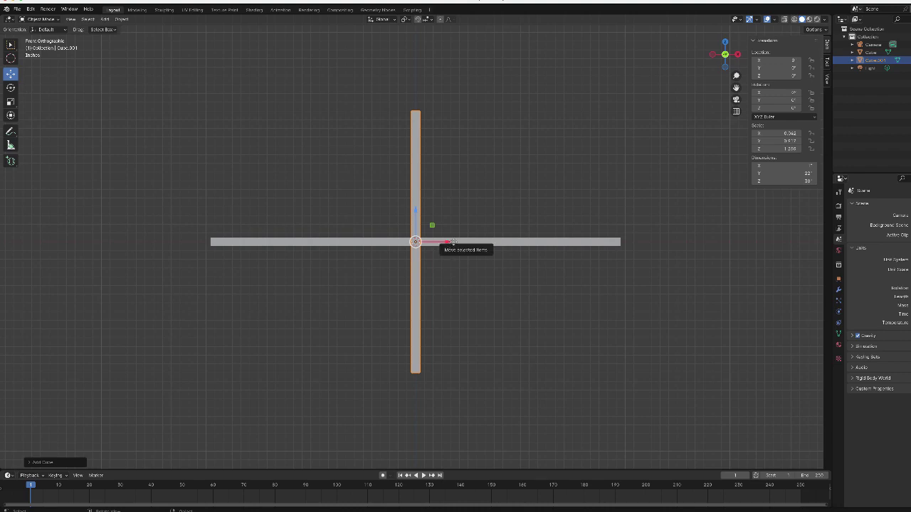
drag(448, 243, 641, 248)
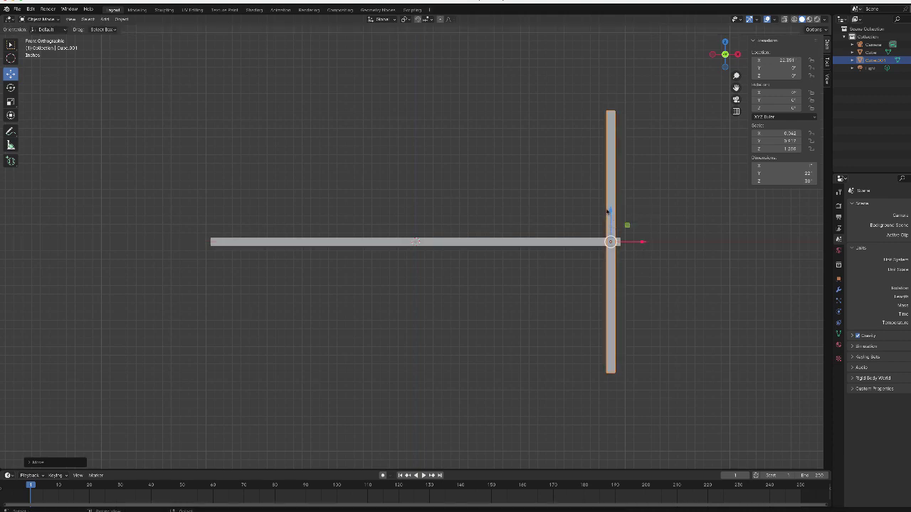
drag(609, 212, 623, 343)
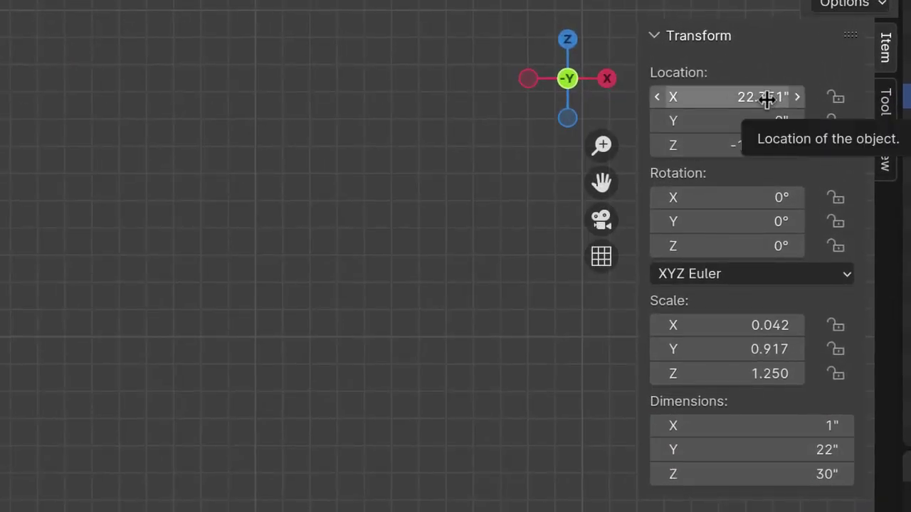
- Set the side panel's location to exactly X 22" and Z -15.5"
click(766, 100)
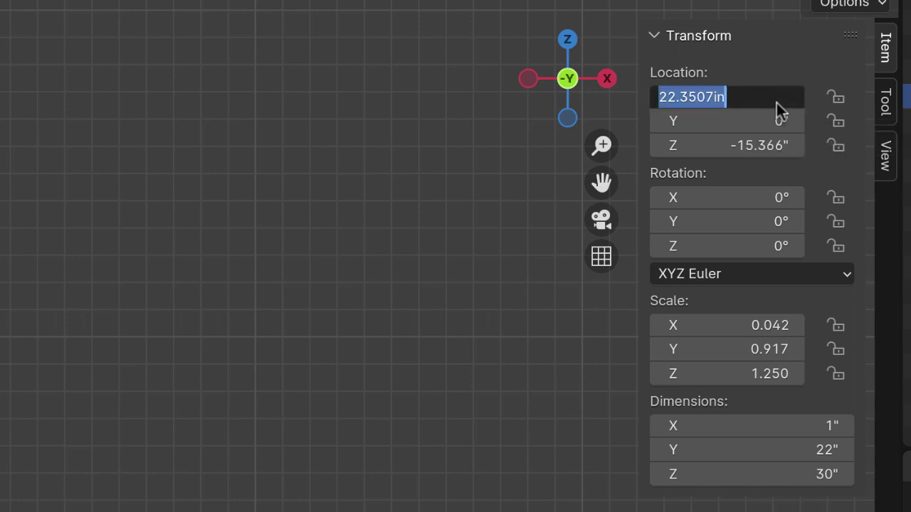
text(22)
key(Return)
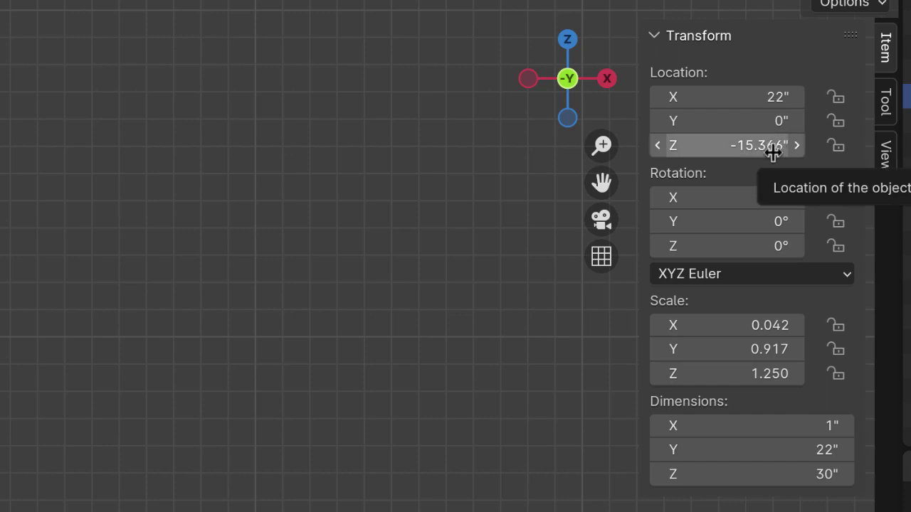
click(774, 146)
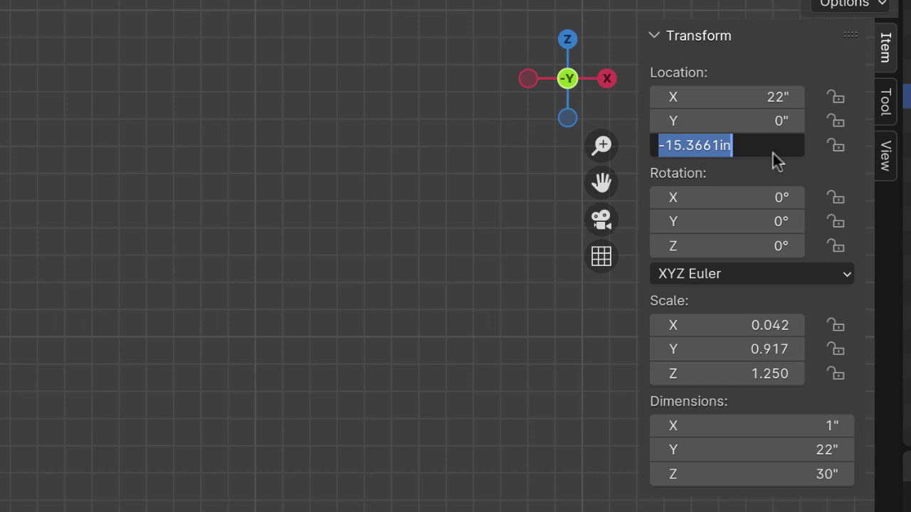
text(-15.5)
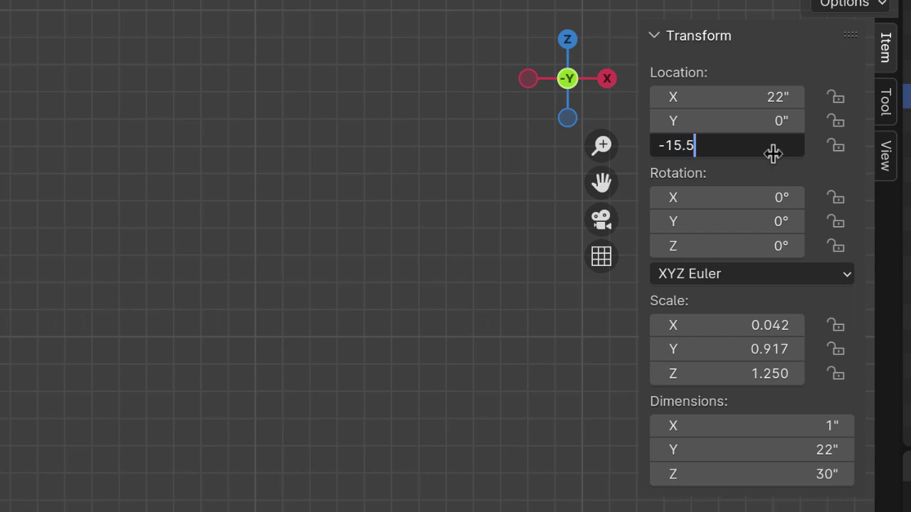
key(Return)
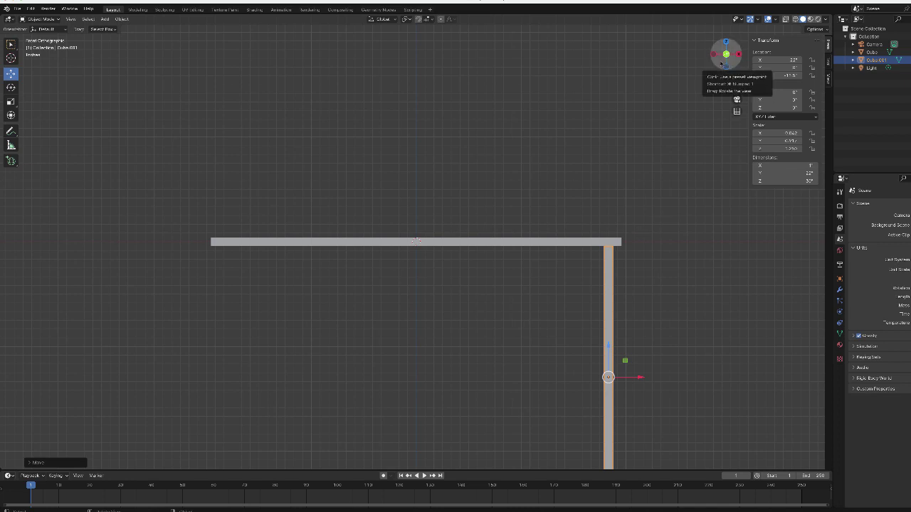
- Examine in perspective, from several angles and distances, how the side panel sits under the desktop
drag(726, 54, 678, 146)
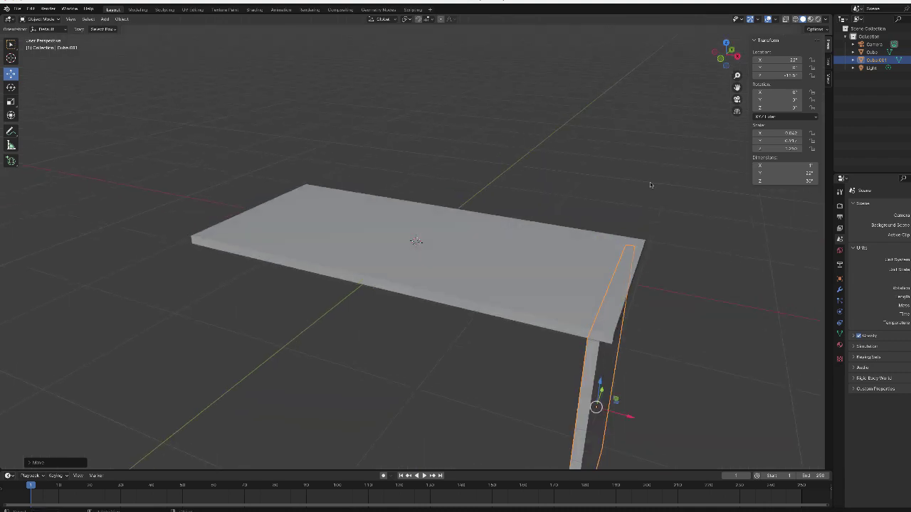
scroll(649, 183, down, 6)
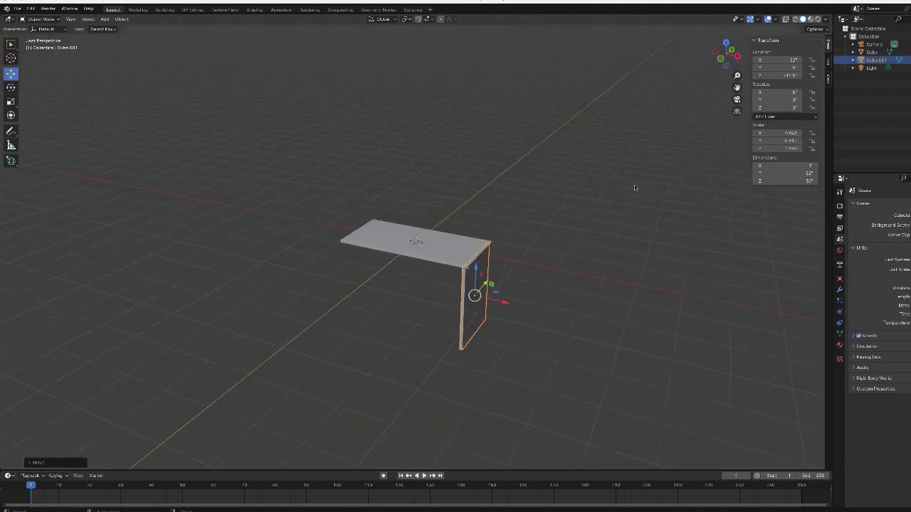
scroll(626, 192, up, 2)
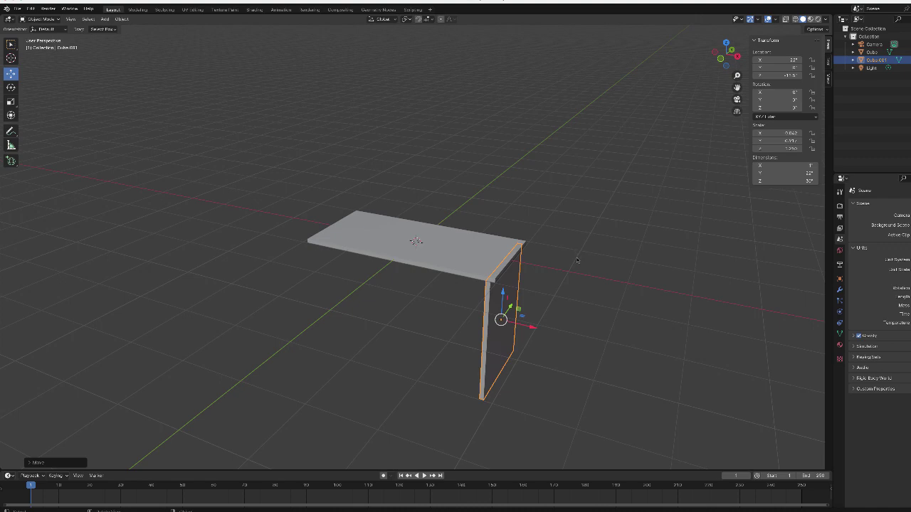
mouse_move(575, 262)
middle_down()
mouse_move(572, 237)
mouse_move(577, 248)
middle_up()
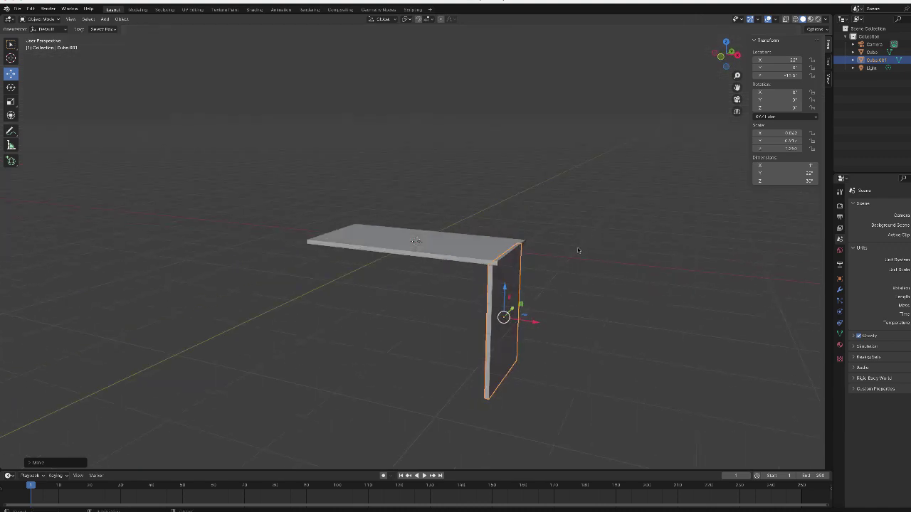
drag(737, 86, 737, 39)
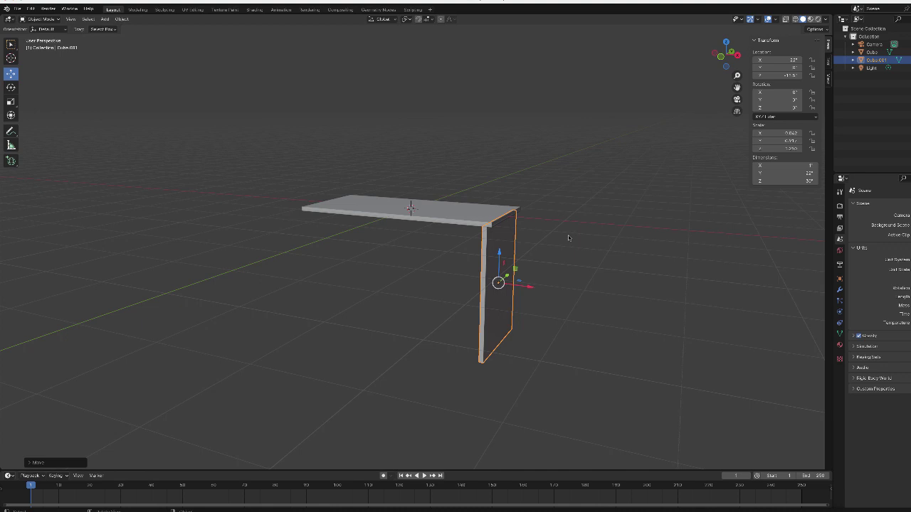
scroll(569, 237, up, 3)
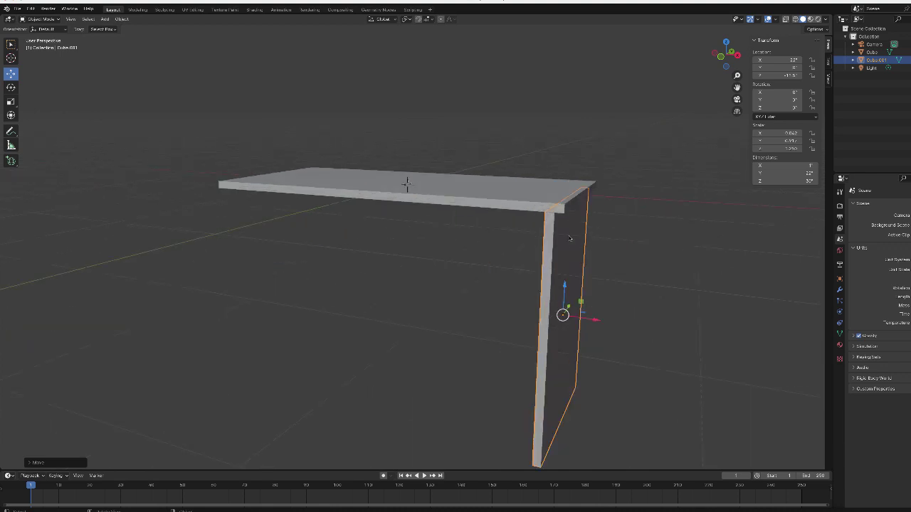
scroll(607, 239, down, 2)
scroll(606, 240, down, 1)
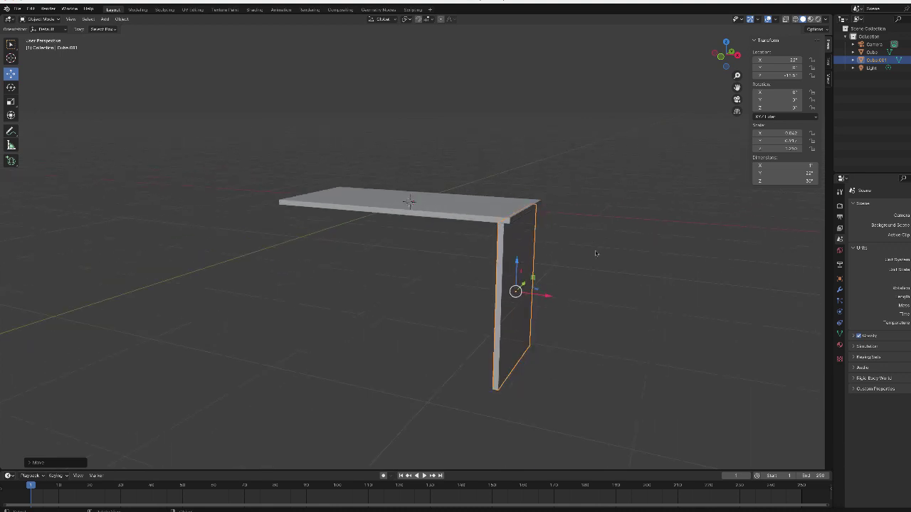
mouse_move(596, 255)
middle_down()
mouse_move(572, 262)
mouse_move(567, 252)
mouse_move(550, 254)
mouse_move(581, 249)
mouse_move(579, 256)
mouse_move(592, 257)
middle_up()
scroll(567, 257, up, 1)
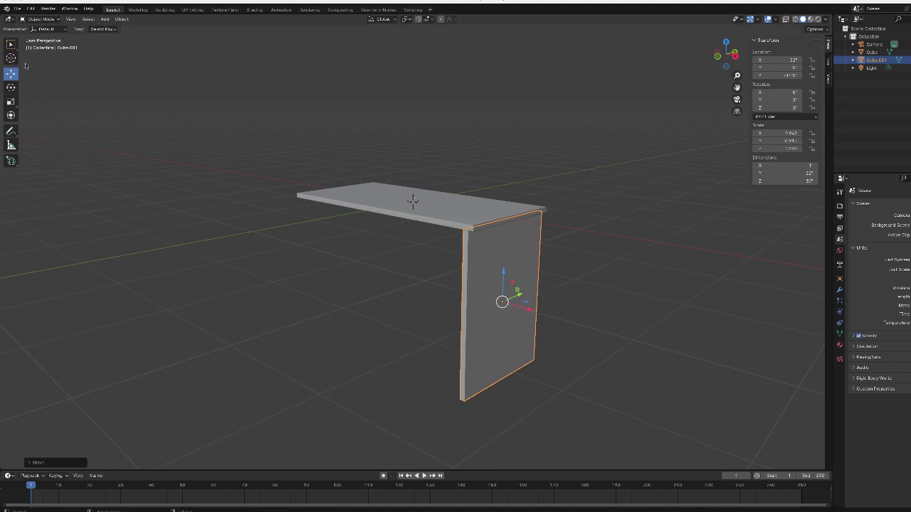
- Deselect the side panel with the selection tool and switch to Acrobat to examine the desk's reference pictures in the assignment PDF
click(11, 44)
click(272, 247)
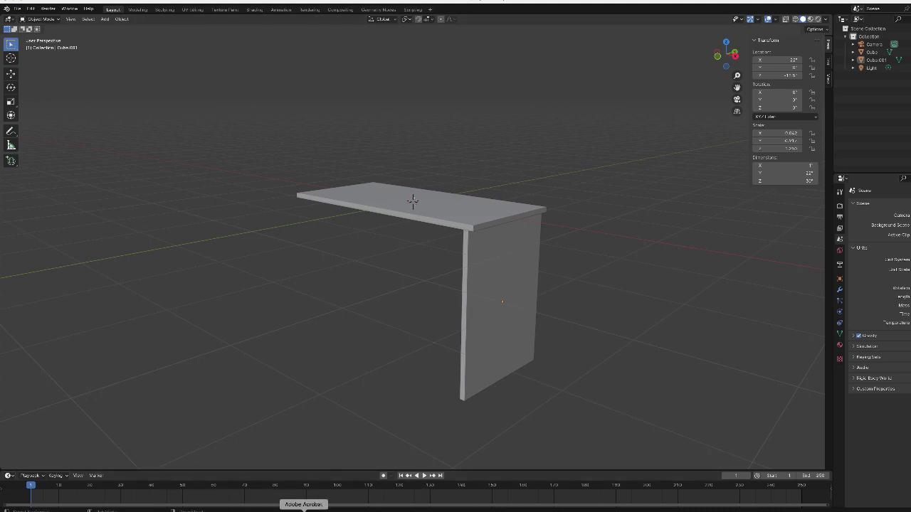
click(304, 509)
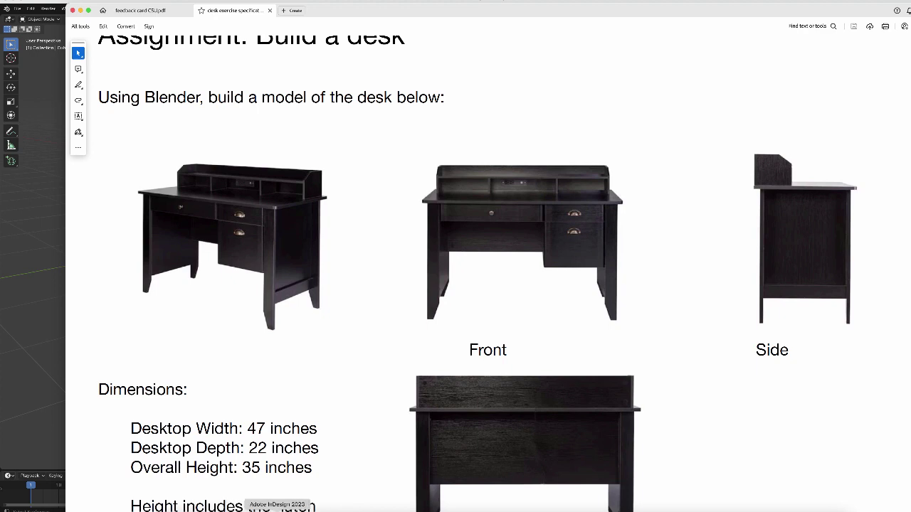
- Switch back to Blender, select the side panel and set its Z dimension to 24"
click(411, 510)
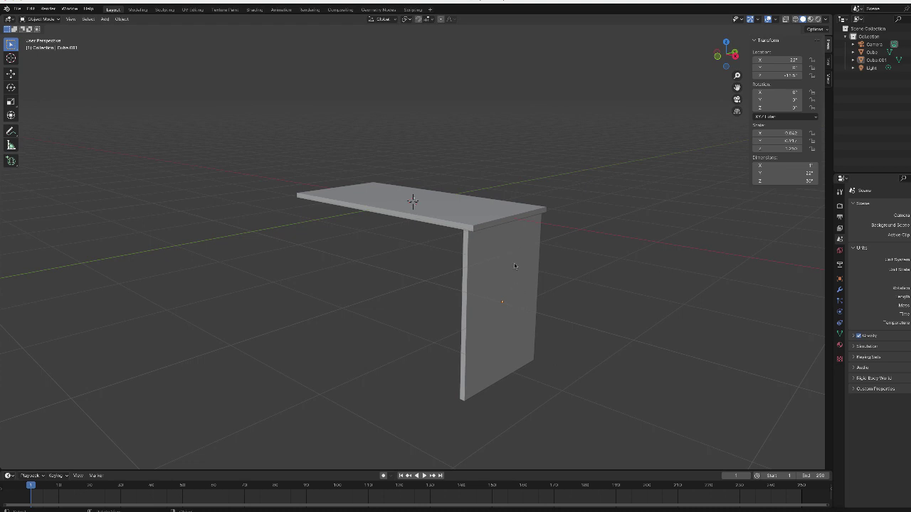
click(515, 266)
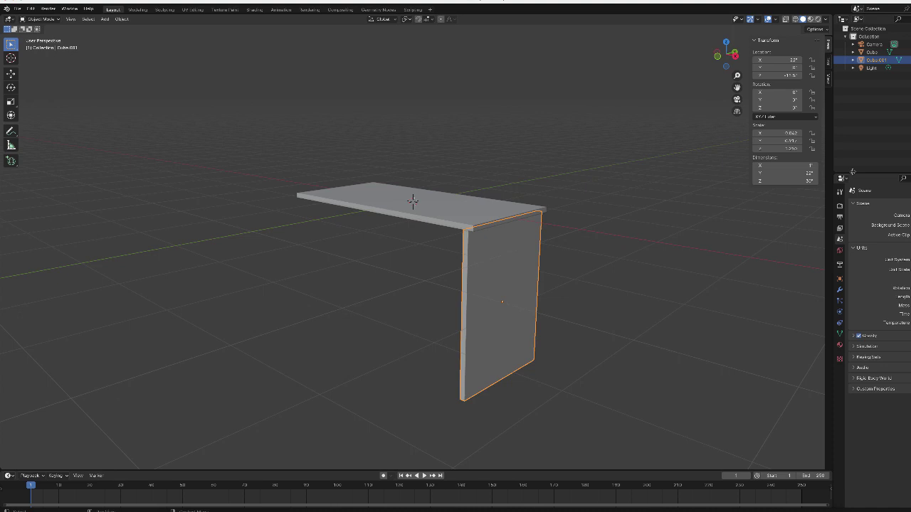
click(806, 181)
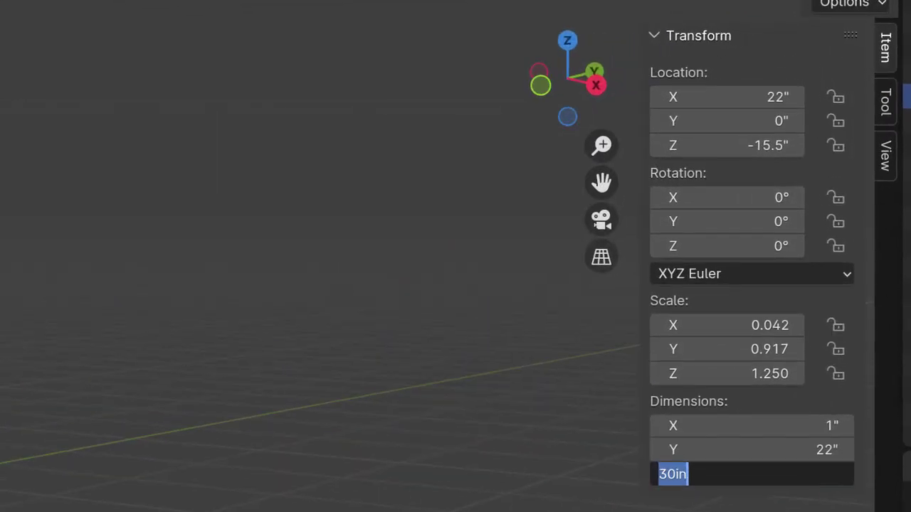
text(24)
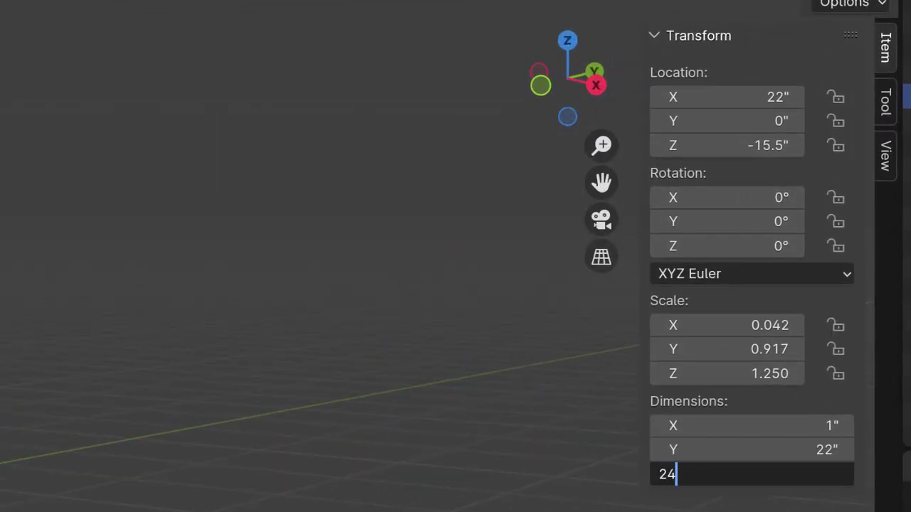
key(Return)
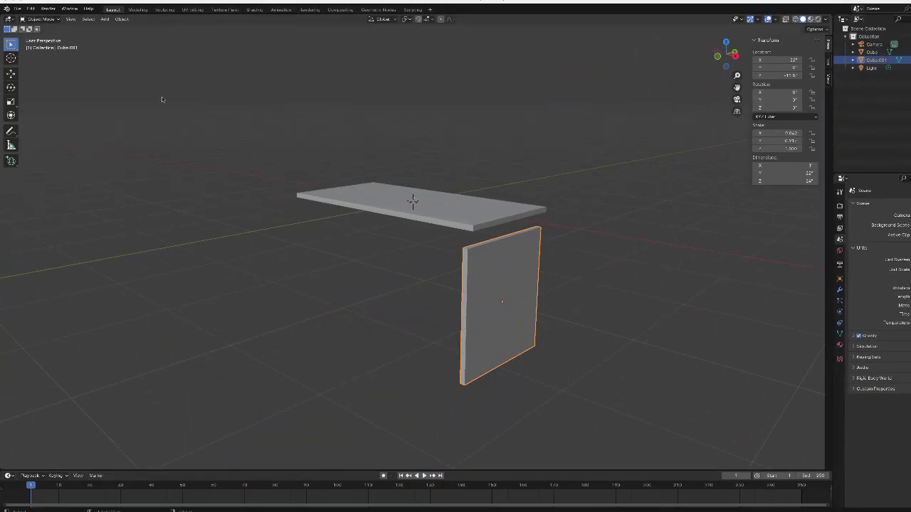
- Move the side panel up along Z to about -12.47", against the desktop's underside, fine-tuning its height in front orthographic view
click(11, 74)
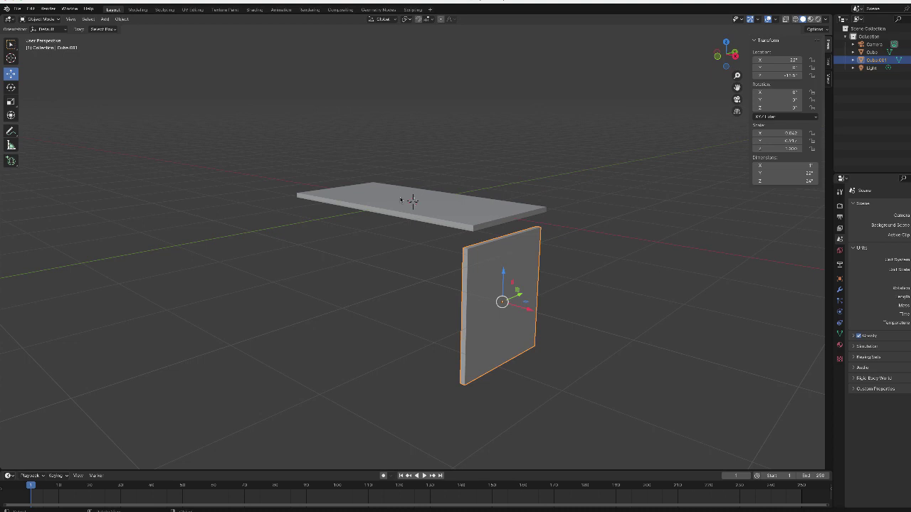
drag(503, 273, 504, 254)
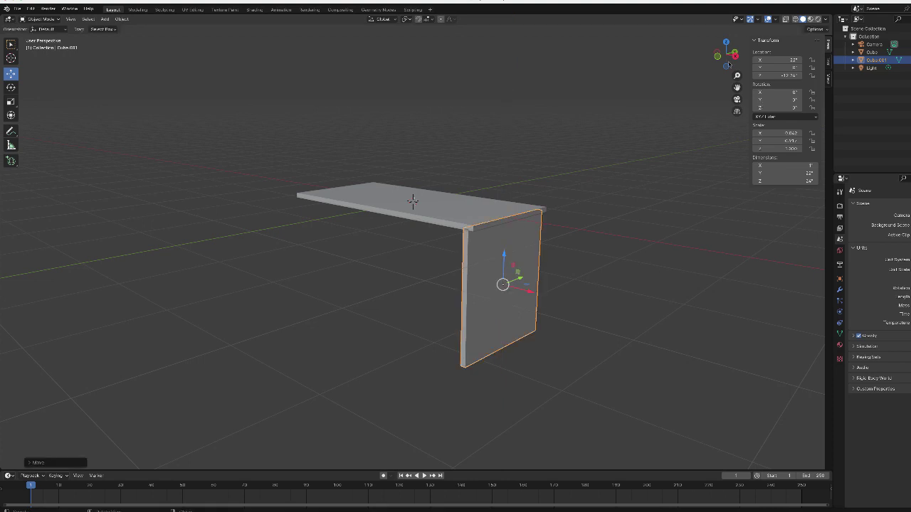
key(KP_5)
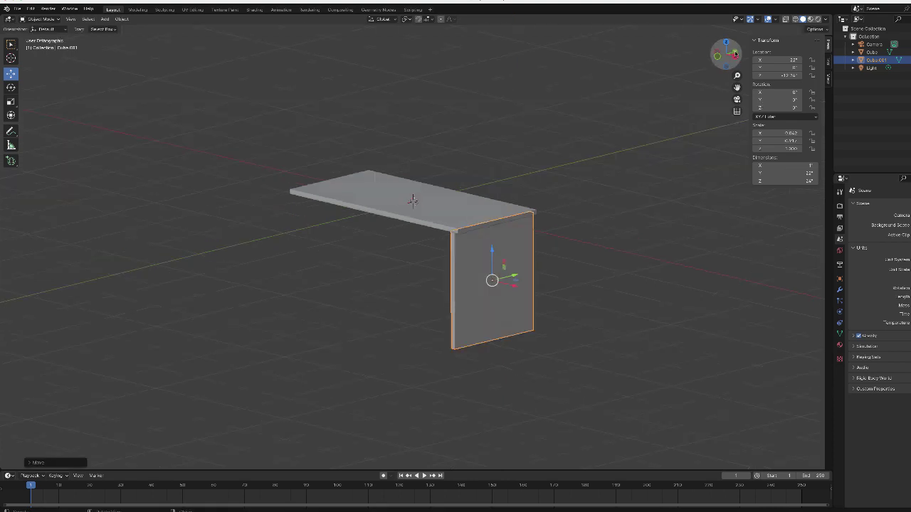
key(ctrl+KP_1)
click(726, 55)
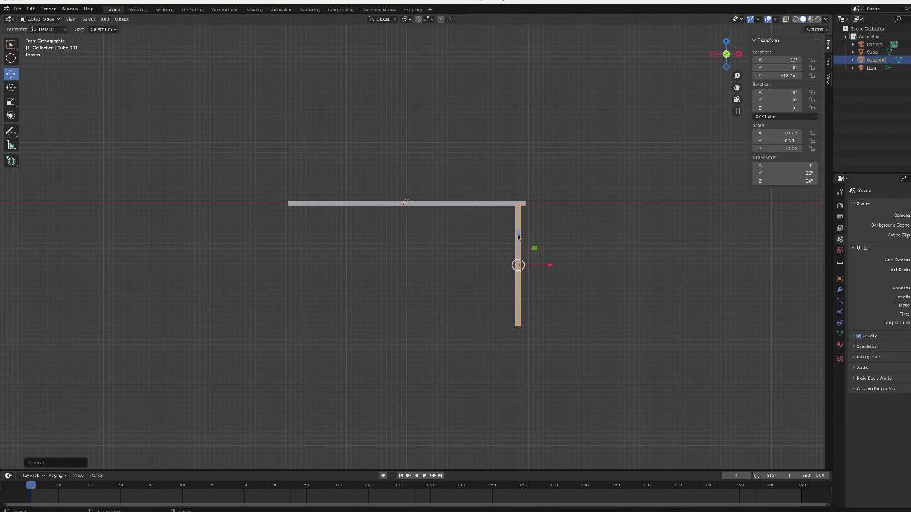
drag(518, 237, 518, 236)
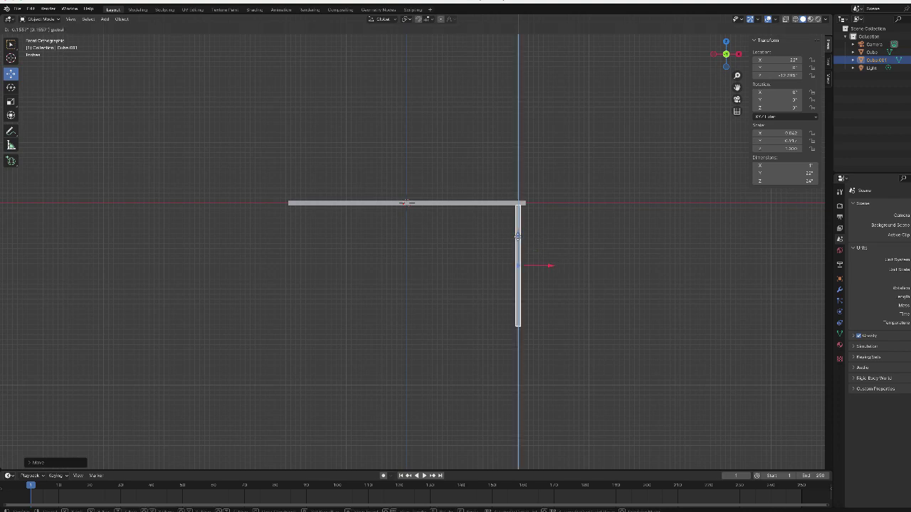
drag(585, 238, 585, 237)
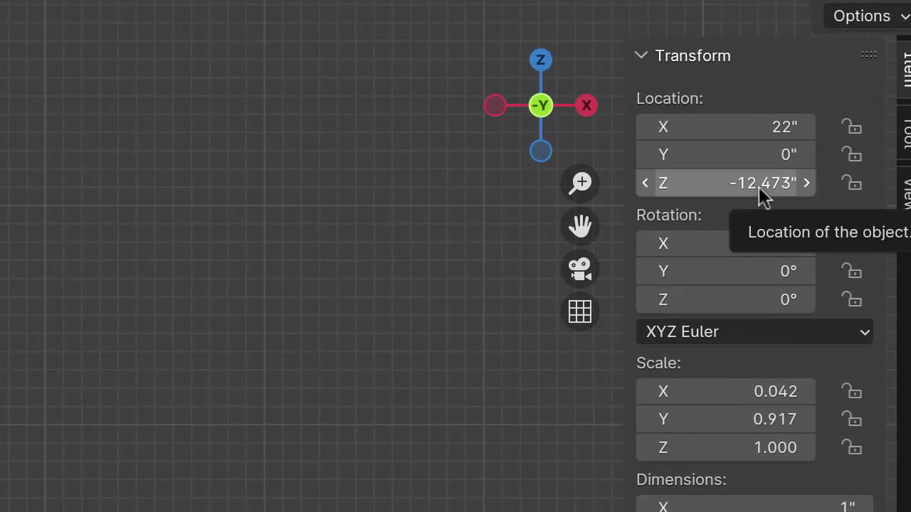
- Set the side panel's Z location to exactly -12.5", then view the desk in perspective and deselect the panel
click(778, 182)
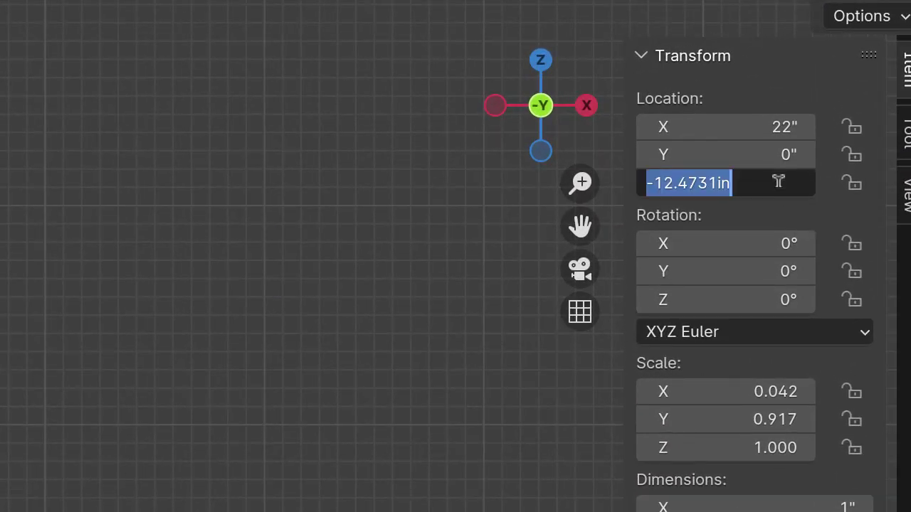
text(-12.5)
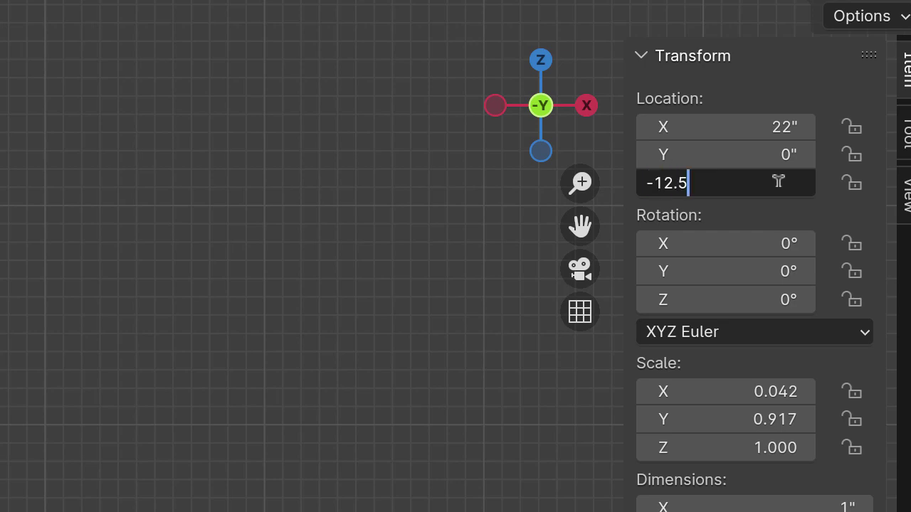
key(Return)
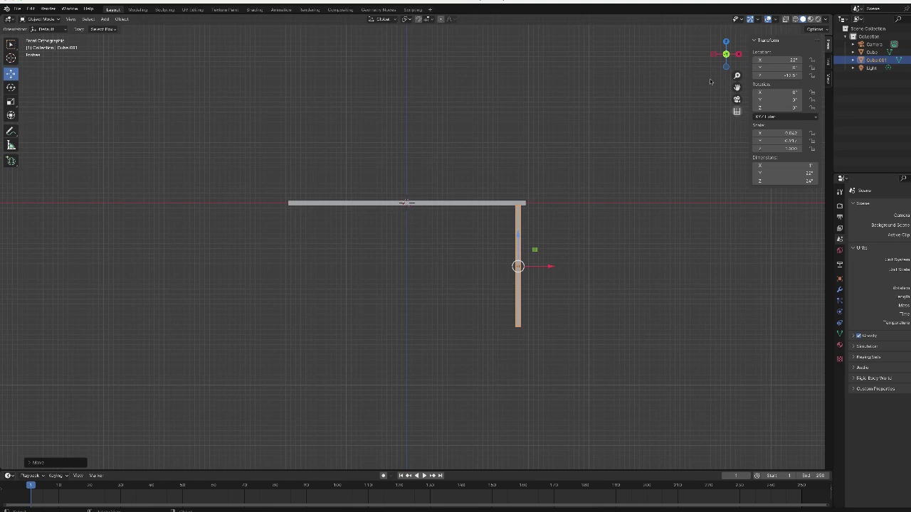
drag(726, 53, 693, 105)
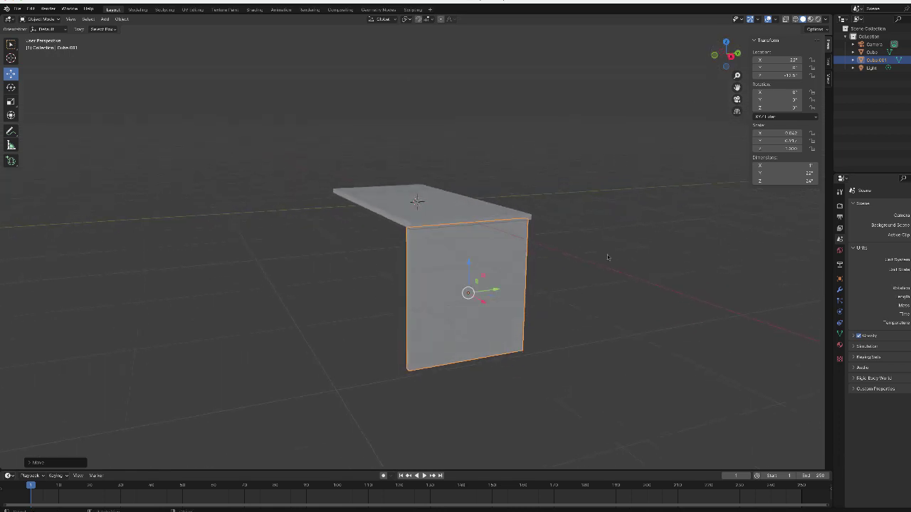
click(578, 357)
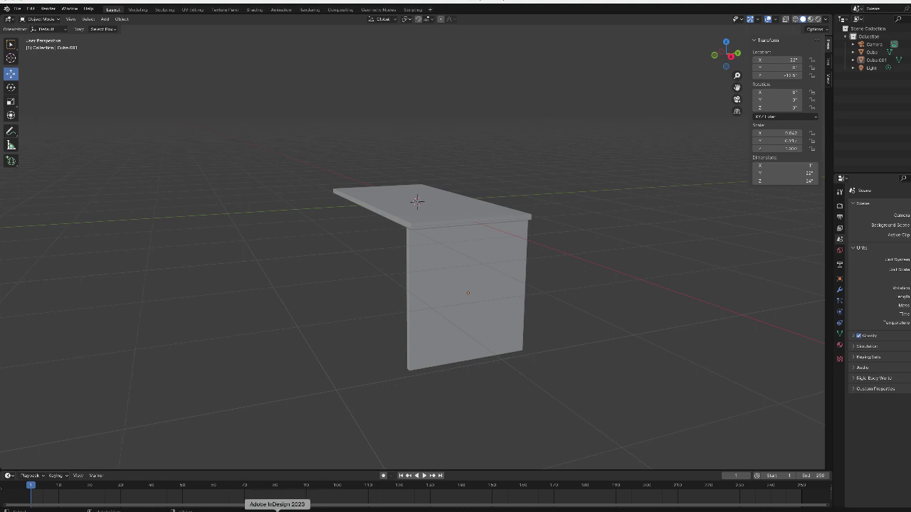
- Switch to Acrobat to review the assignment PDF's desk pictures, dimensions, step instructions and product link, then return to Blender
click(304, 510)
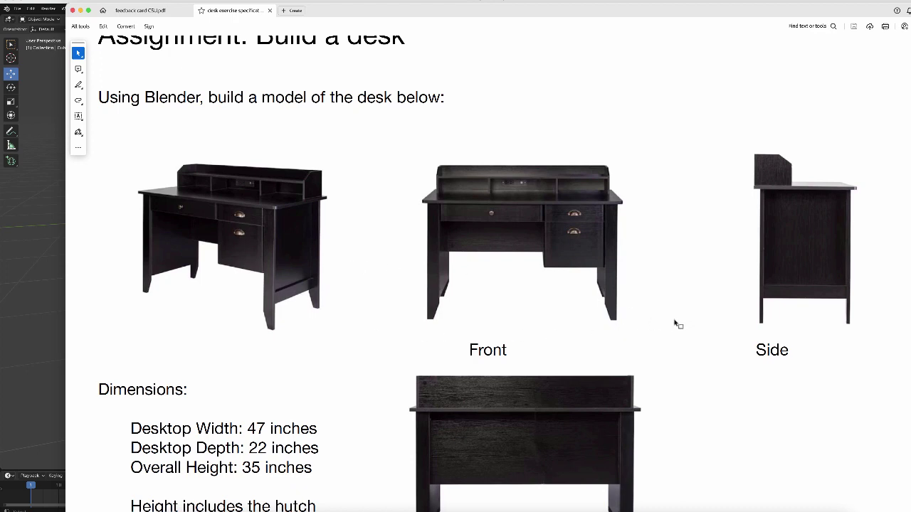
scroll(688, 321, down, 2)
scroll(687, 321, down, 2)
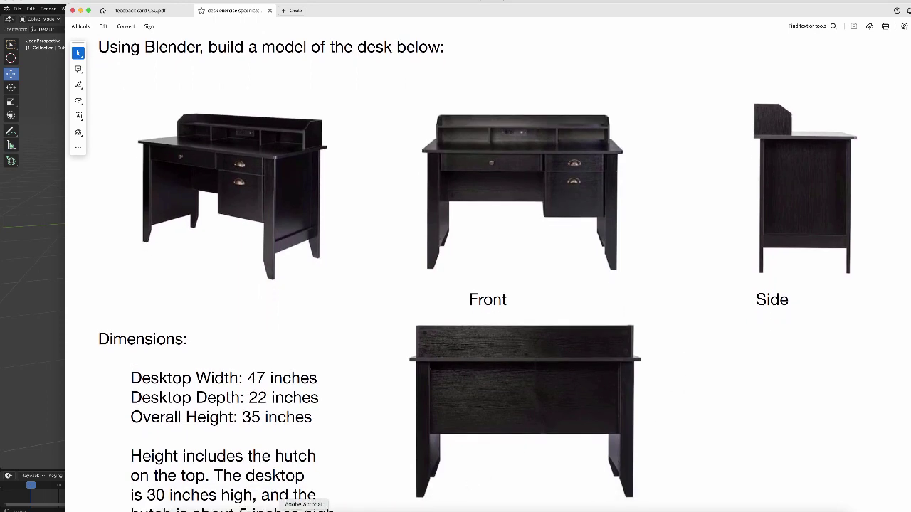
scroll(432, 342, up, 5)
scroll(431, 343, down, 15)
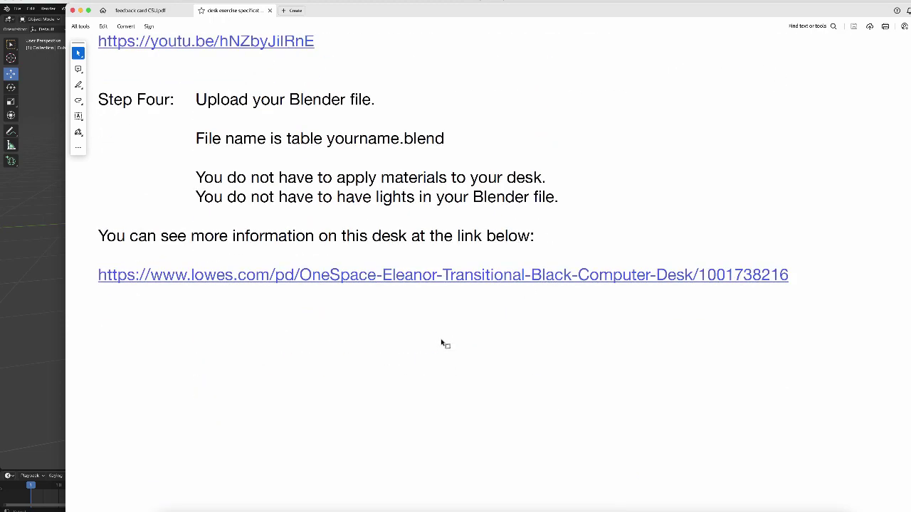
scroll(441, 341, up, 5)
scroll(442, 337, up, 12)
scroll(399, 287, down, 9)
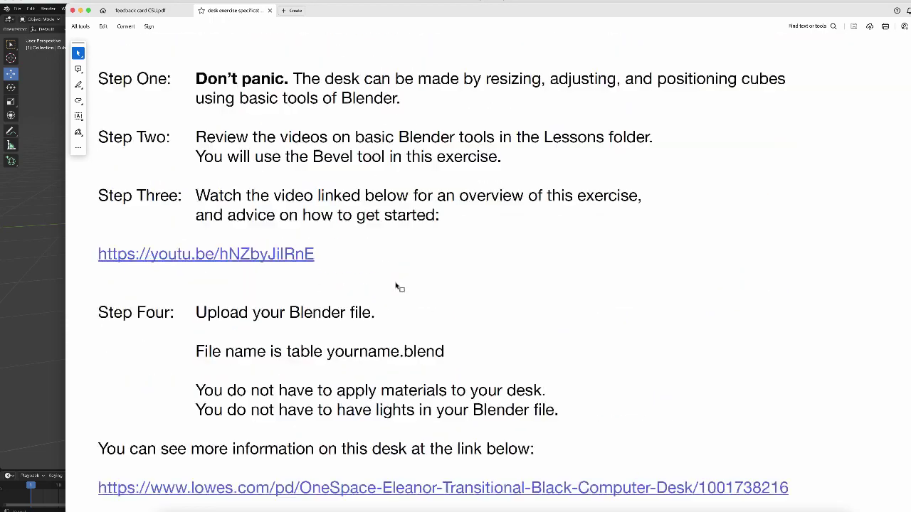
drag(291, 56, 196, 56)
click(365, 101)
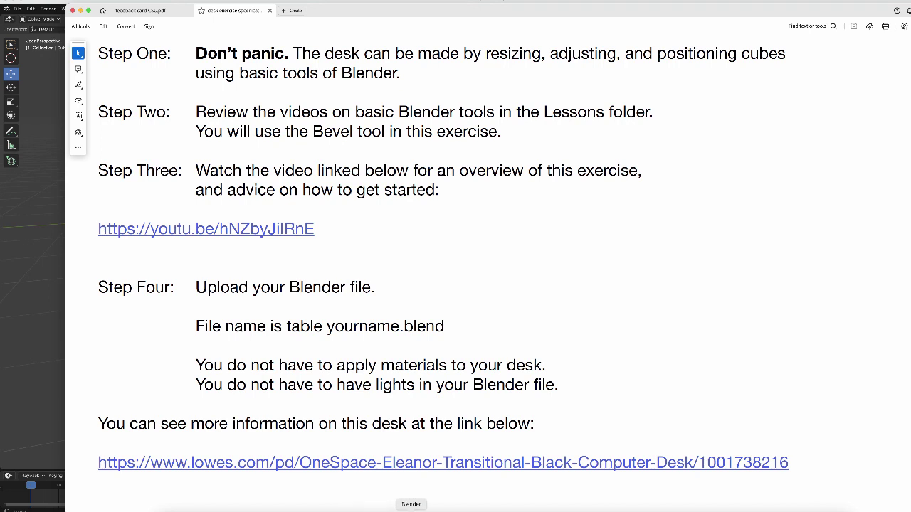
click(411, 509)
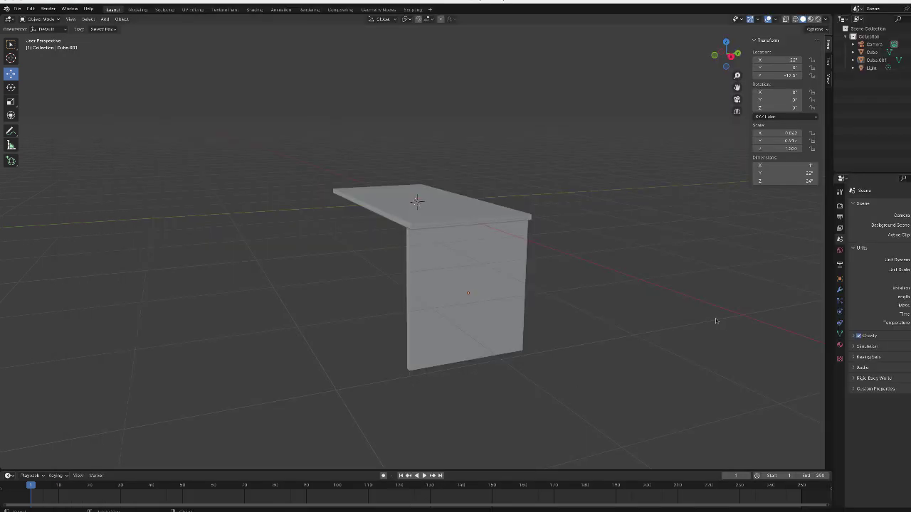